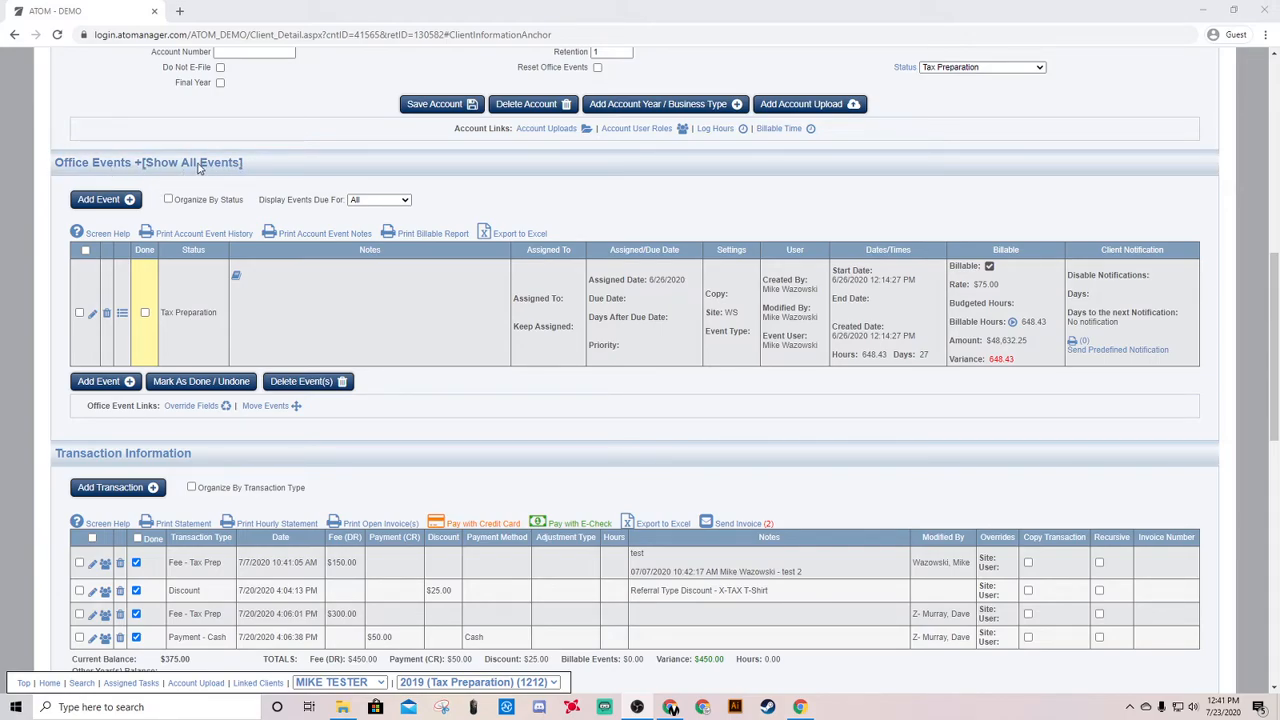
- Toggle the office events list between all events and open events only, and view the blank new event form without adding anything
click(174, 170)
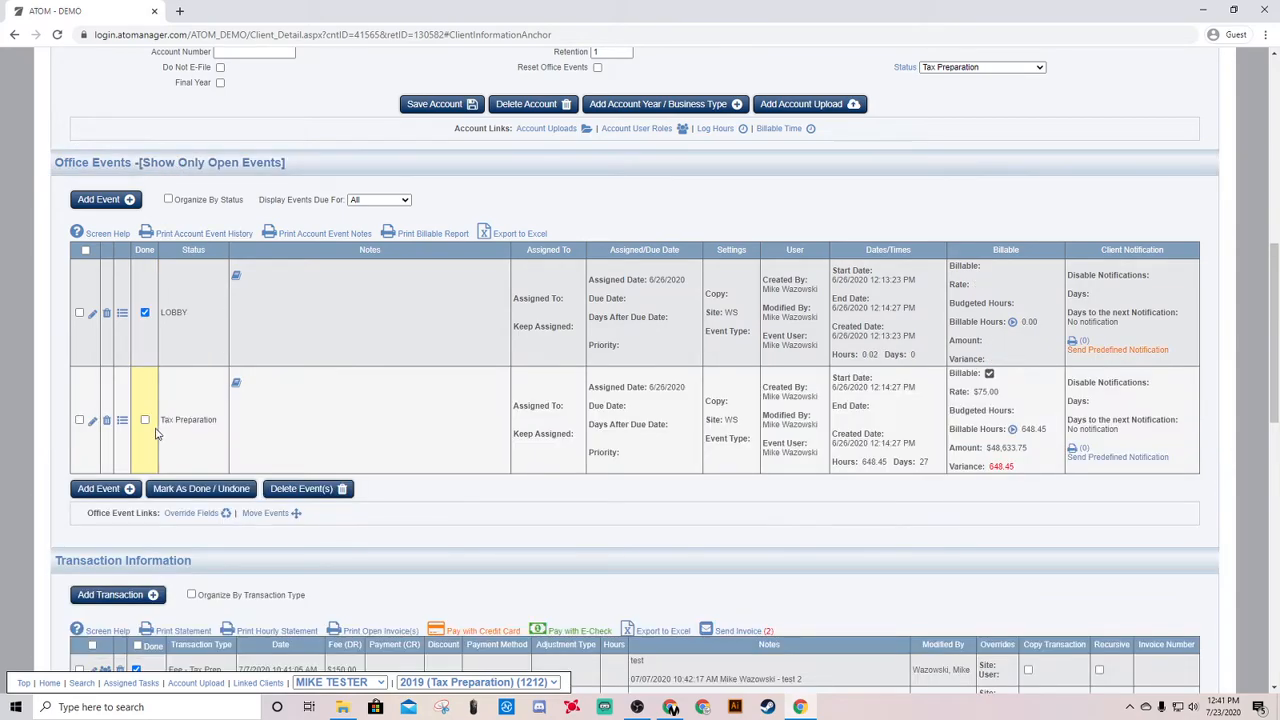
click(210, 170)
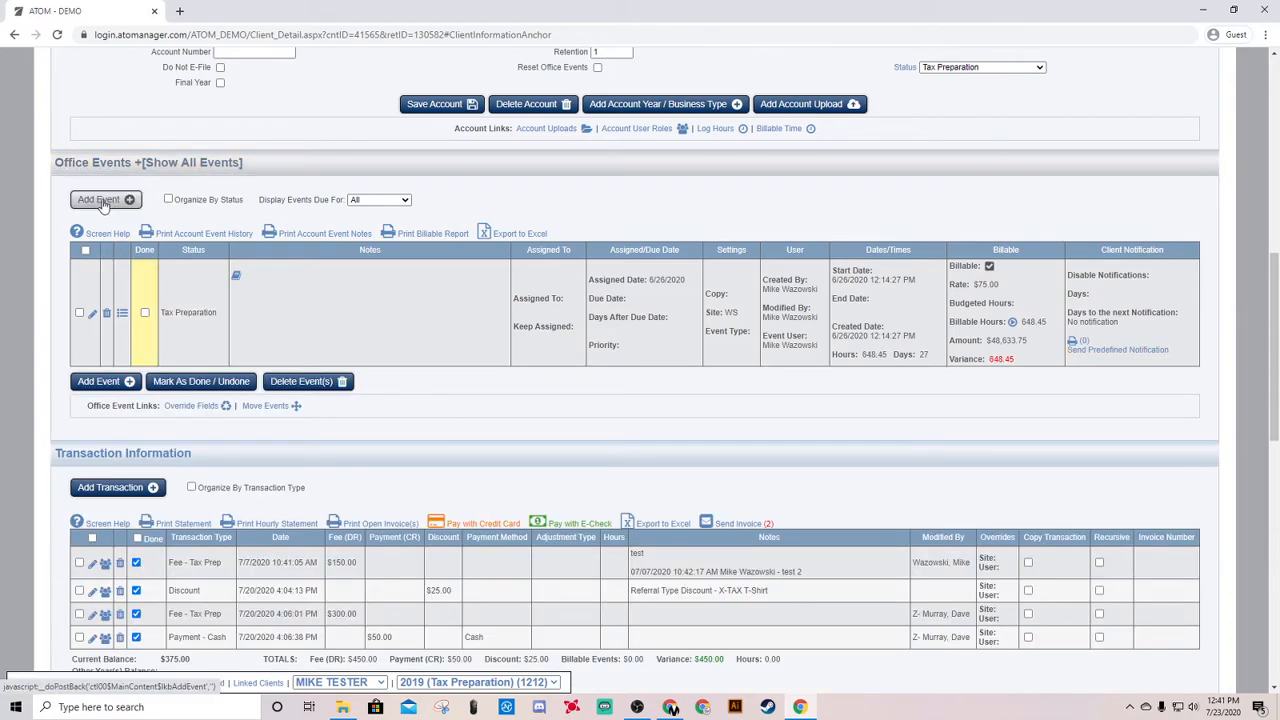
click(104, 200)
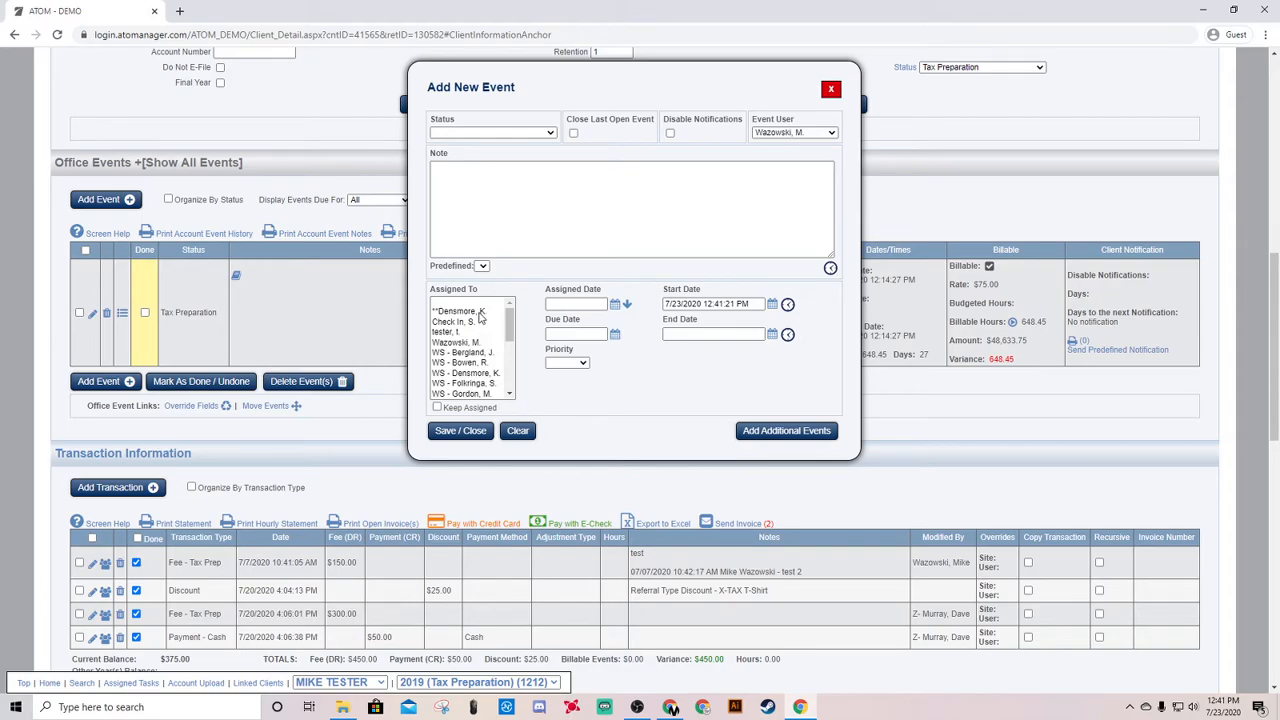
click(830, 89)
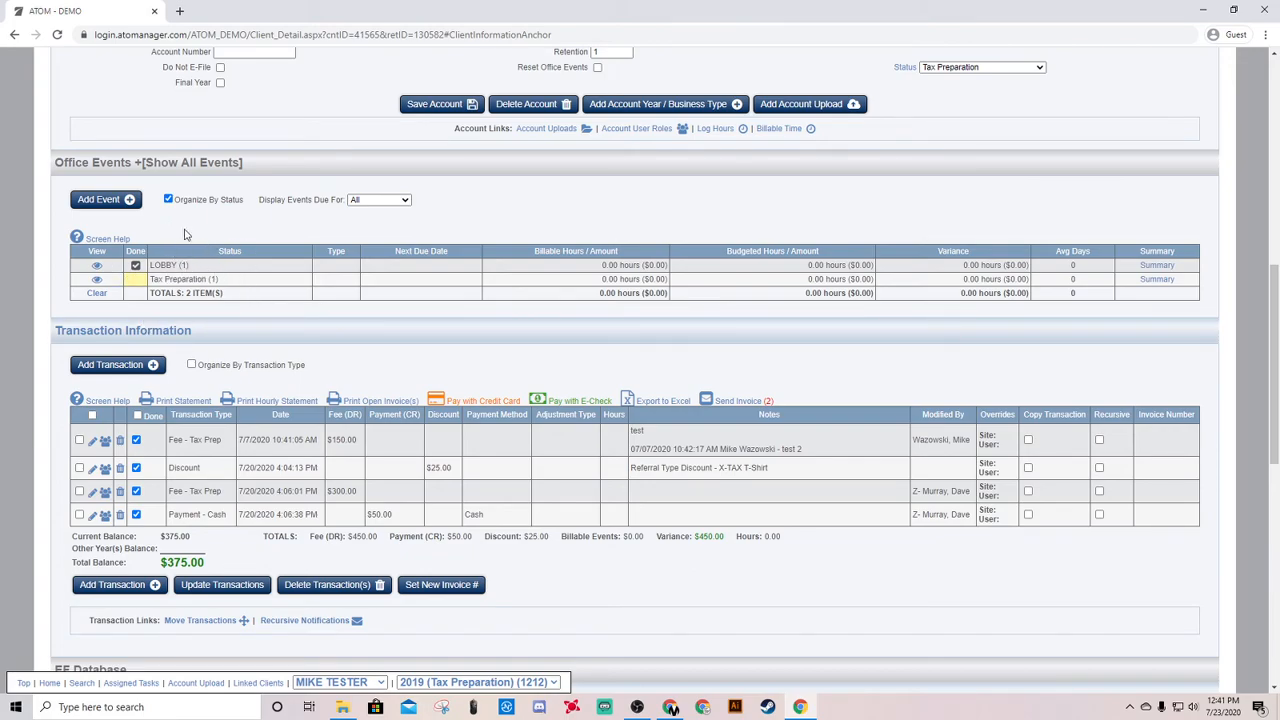
- Stop organizing the office events by status and view the due-date filter choices
click(169, 201)
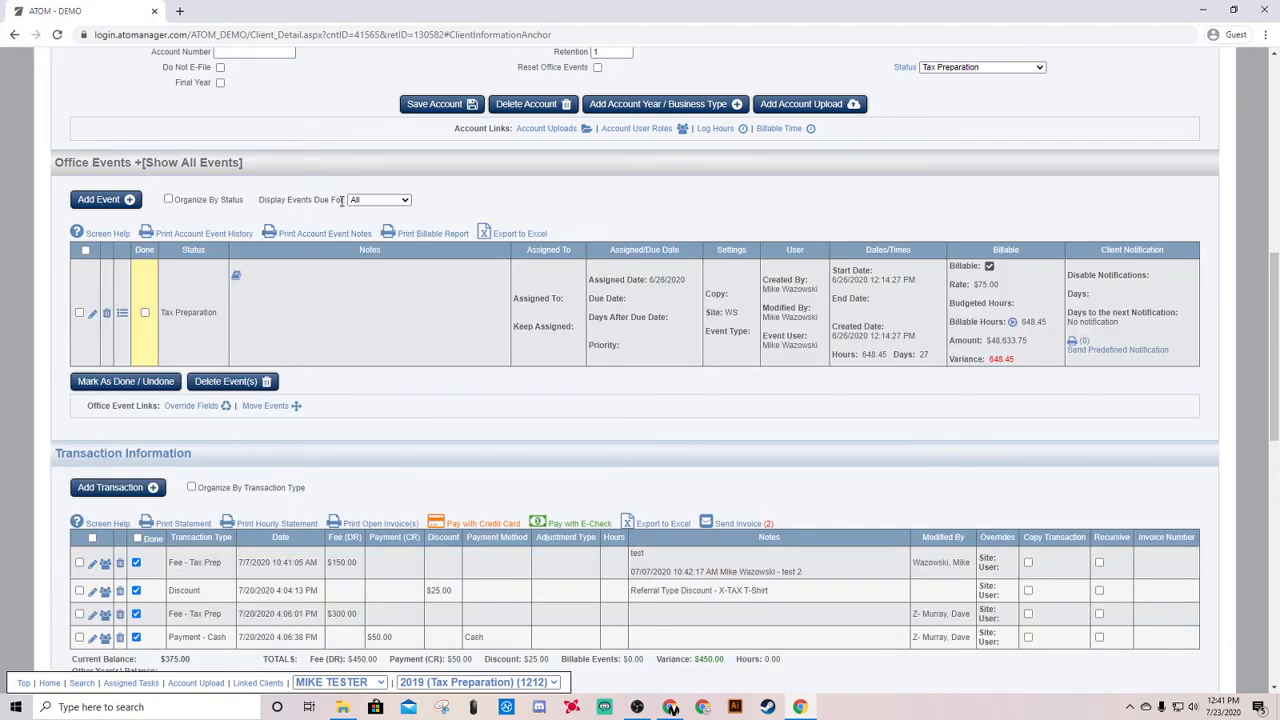
click(368, 203)
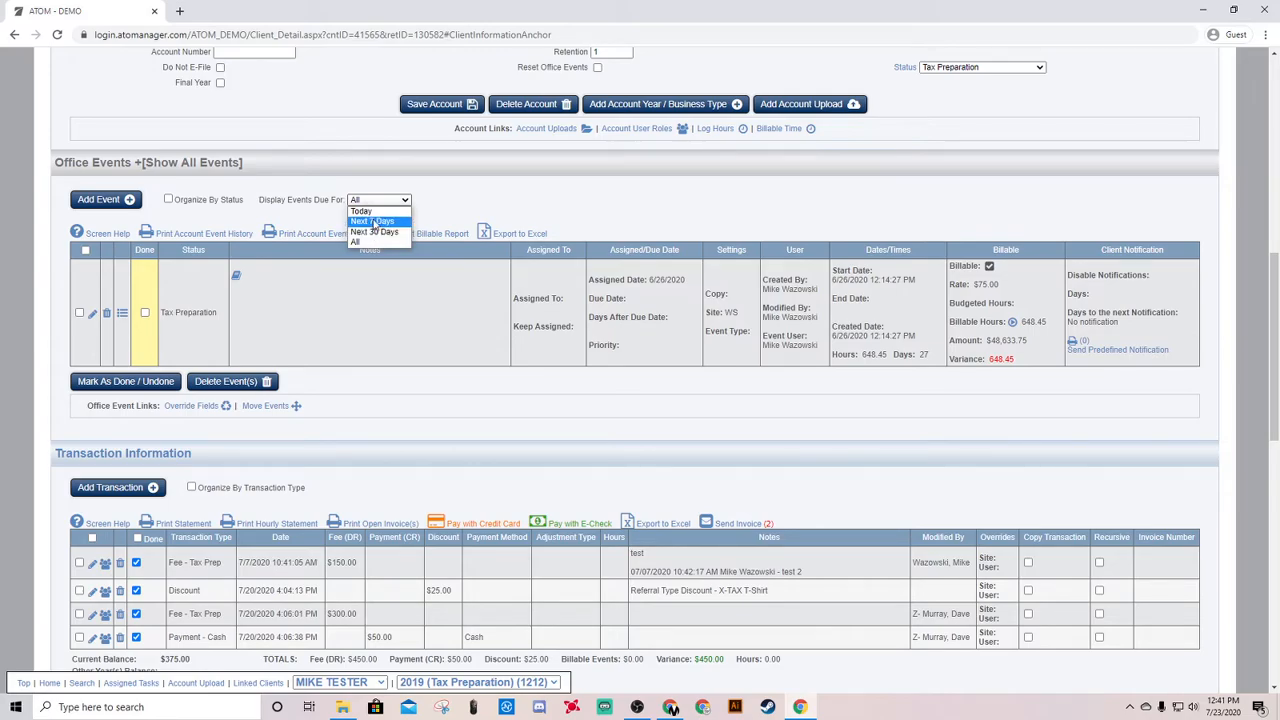
click(444, 198)
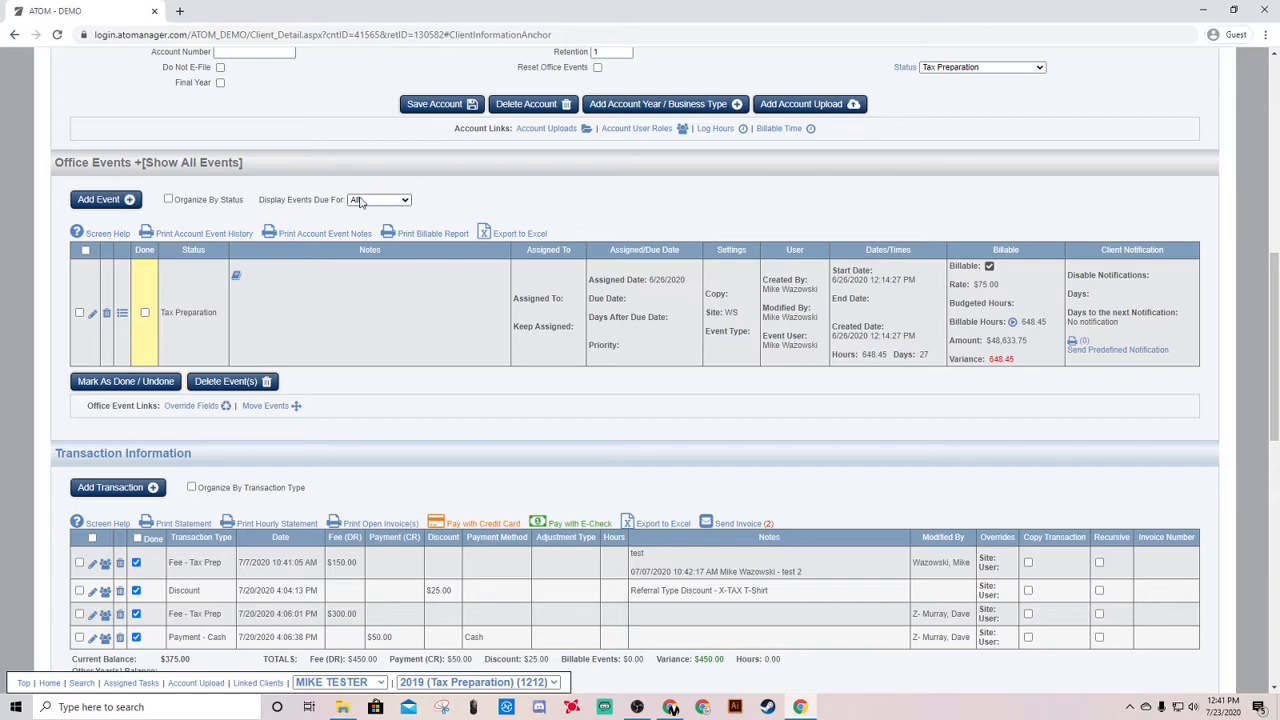
- Print the account event history and show all office events, including completed ones
click(182, 235)
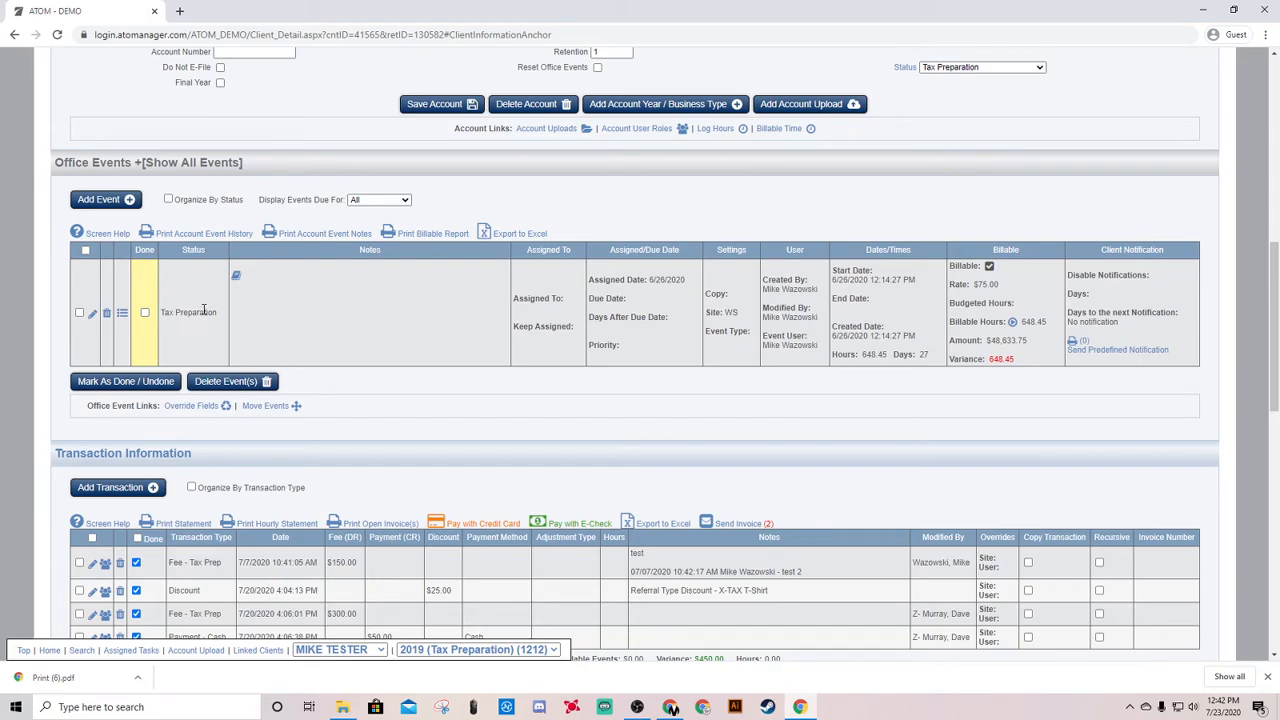
click(220, 166)
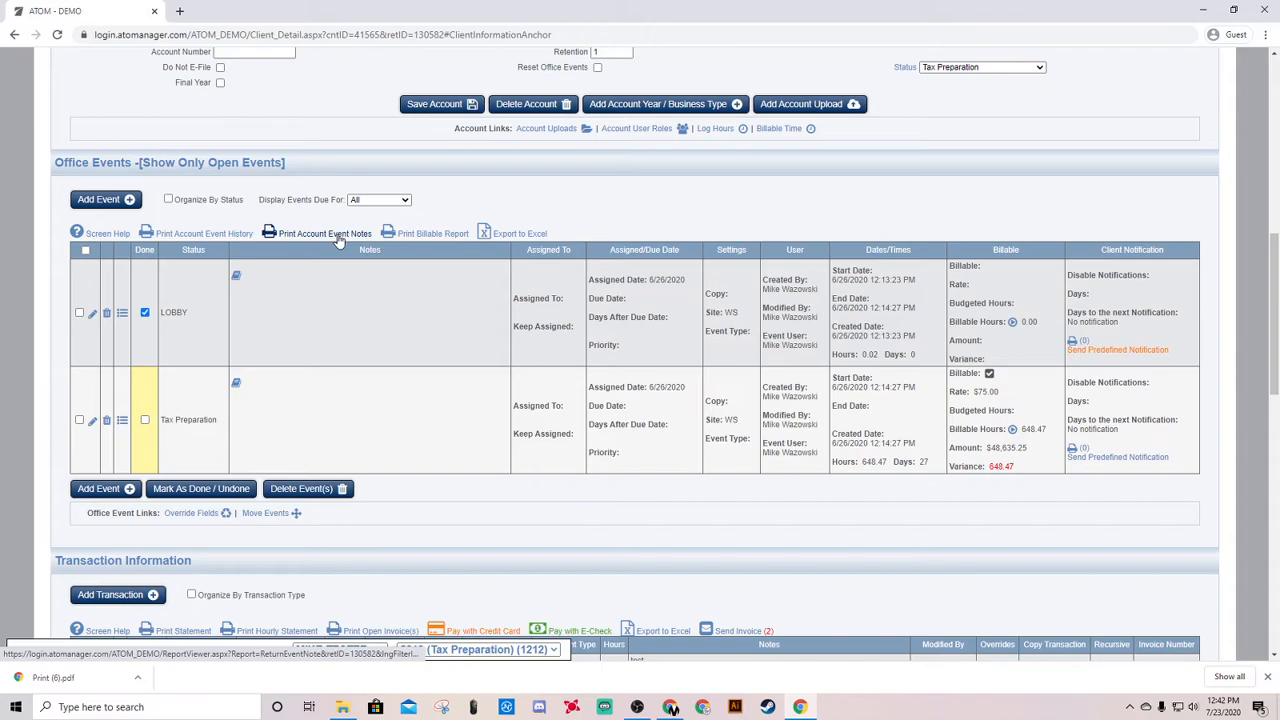
- View the date range options of the client billable events report and cancel it without running
click(422, 236)
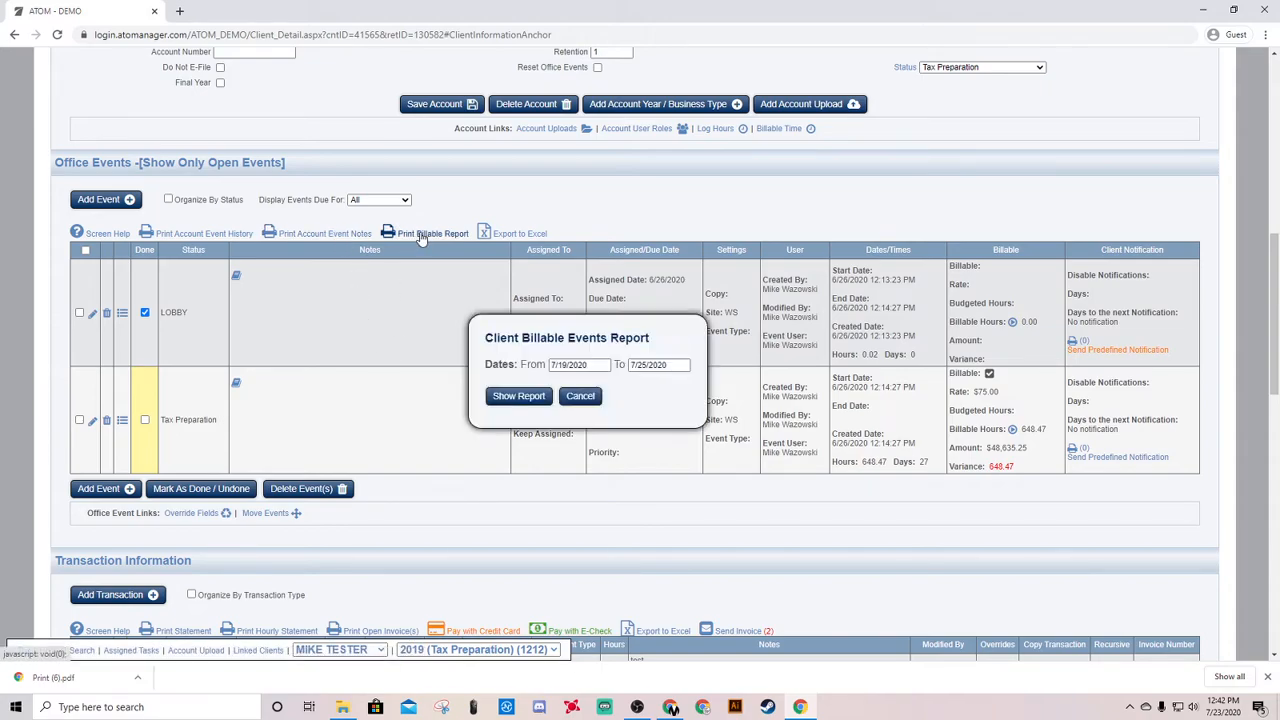
click(594, 365)
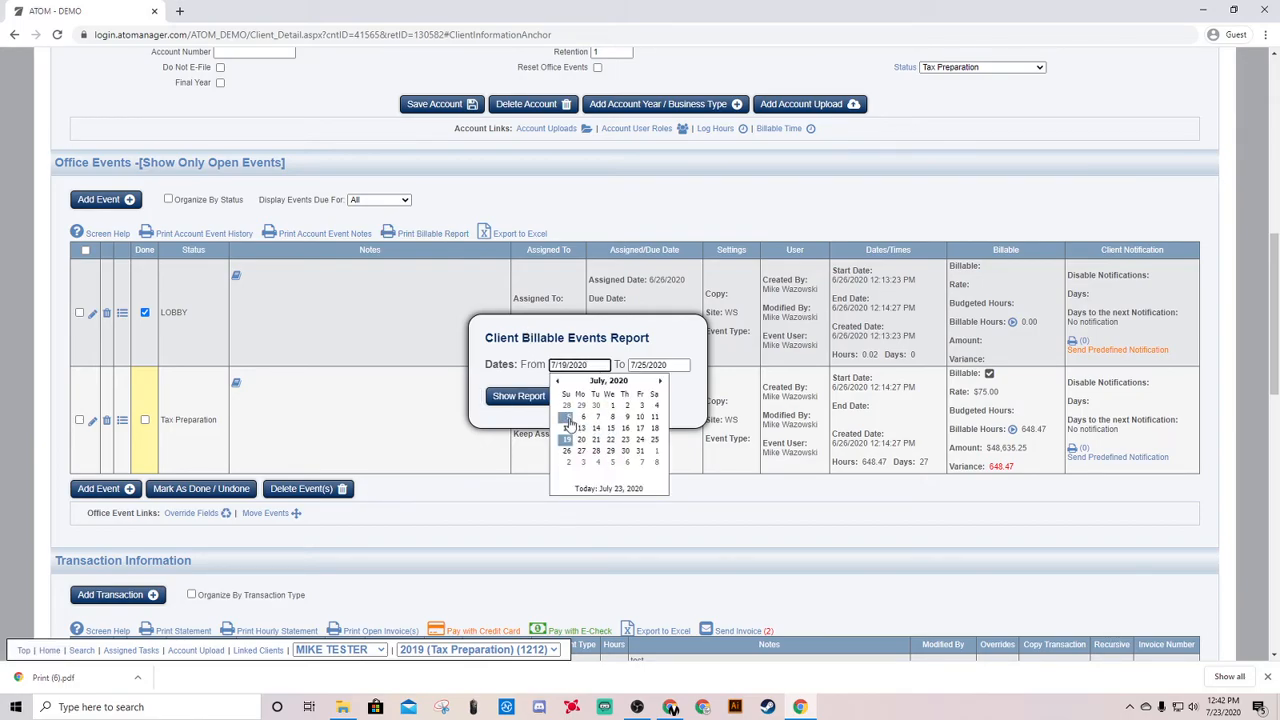
click(596, 336)
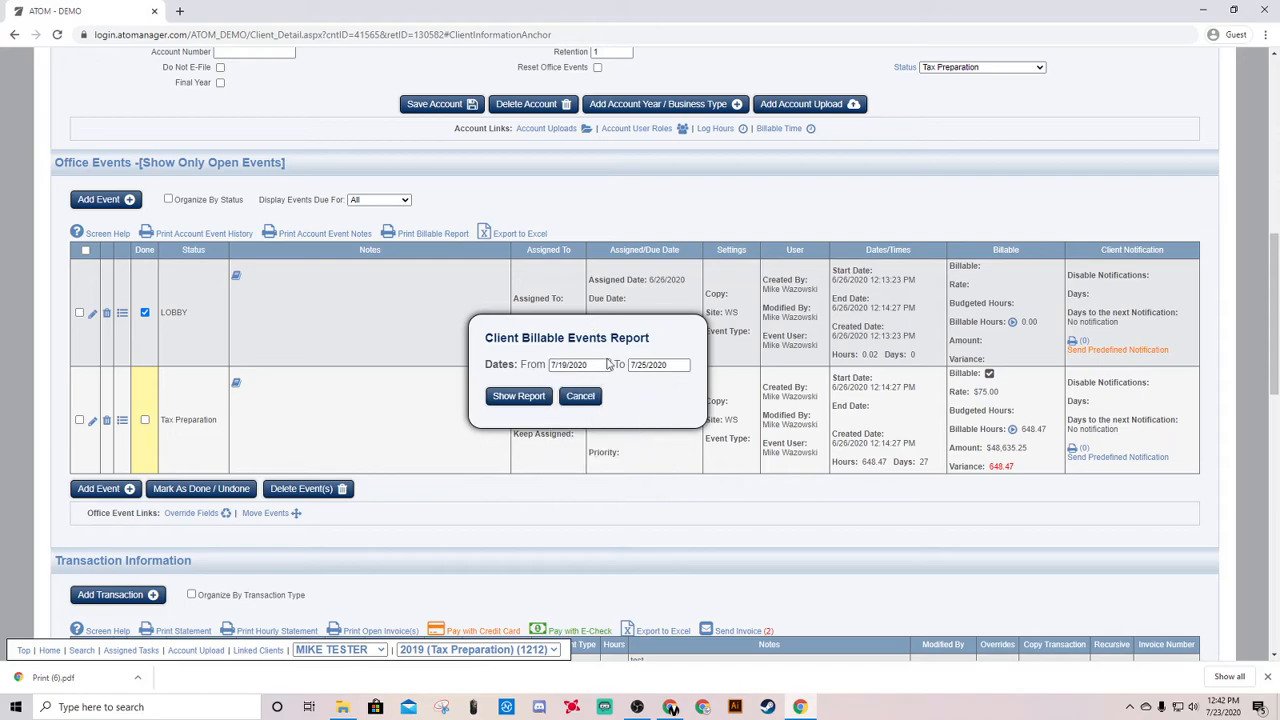
click(590, 398)
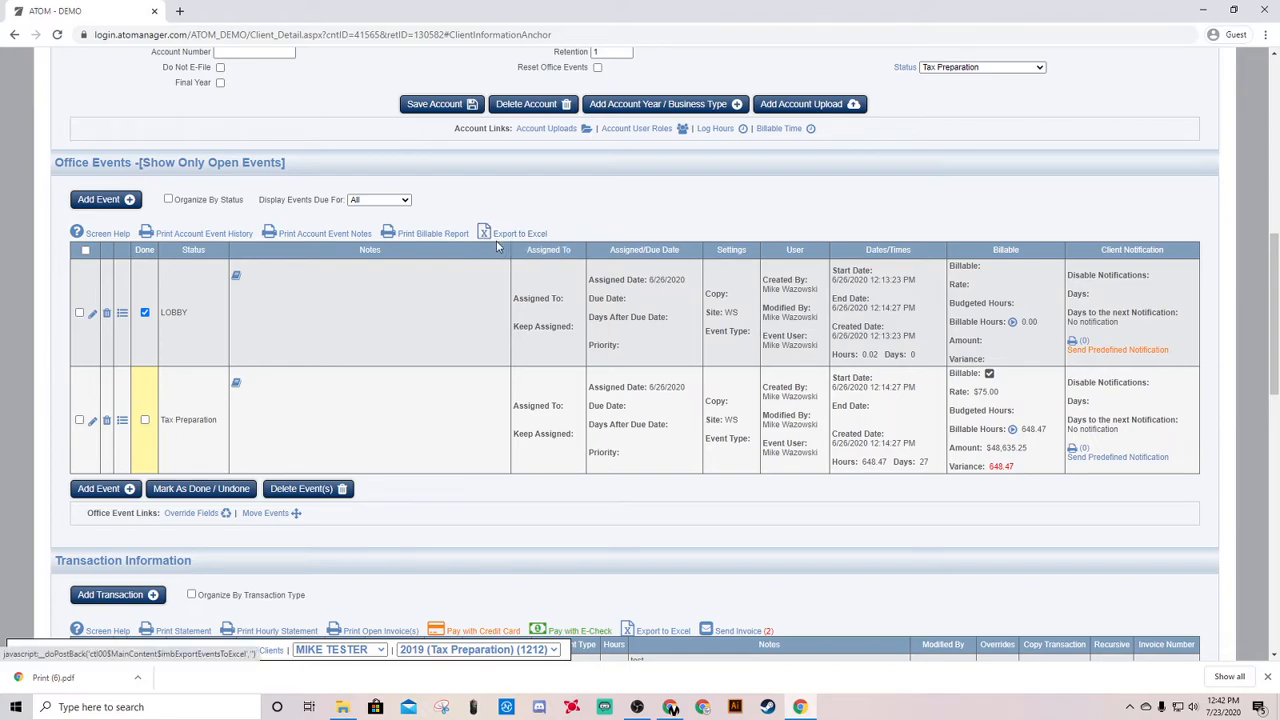
- Compare the office events list in its open-only and all-events views, ending with only open events shown
click(217, 163)
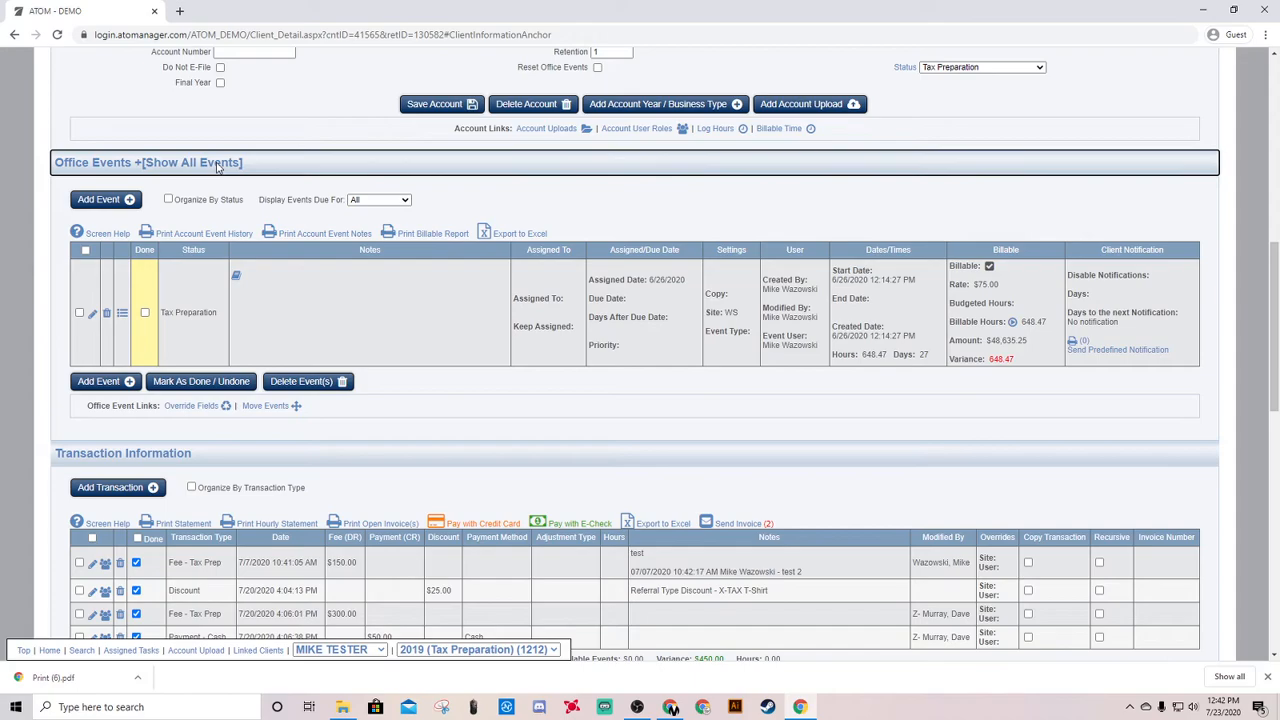
click(196, 318)
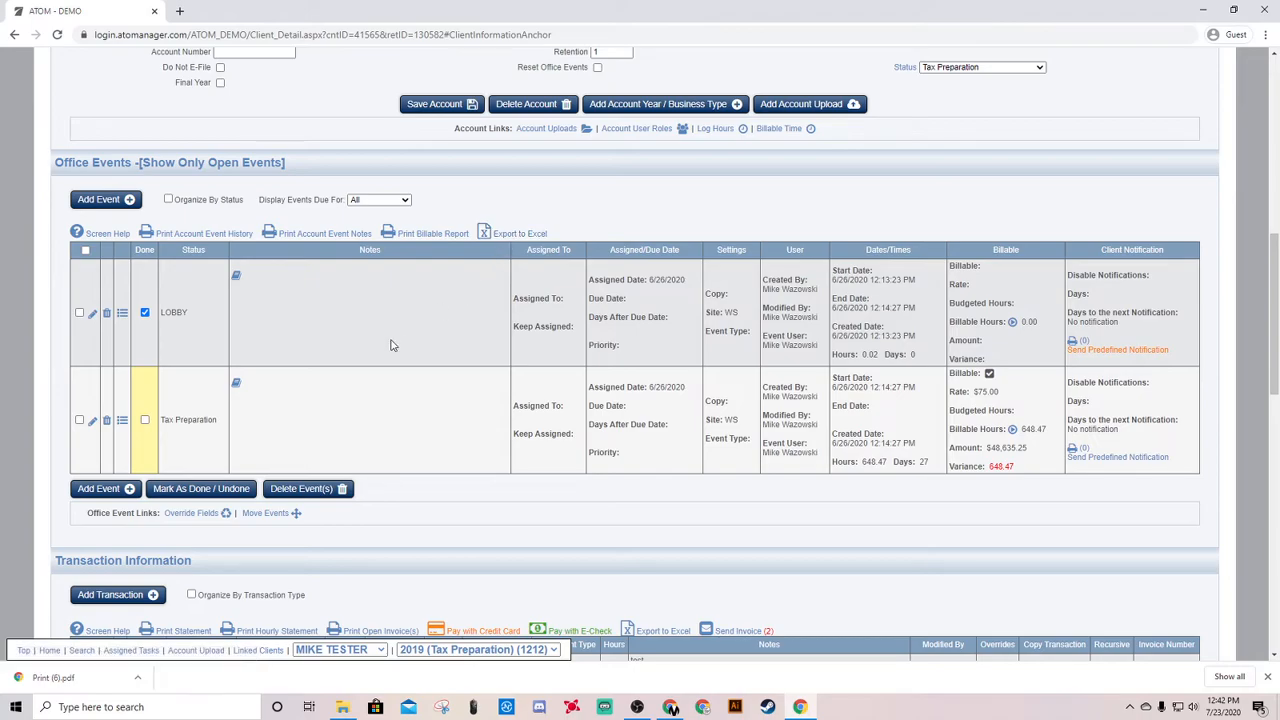
click(215, 162)
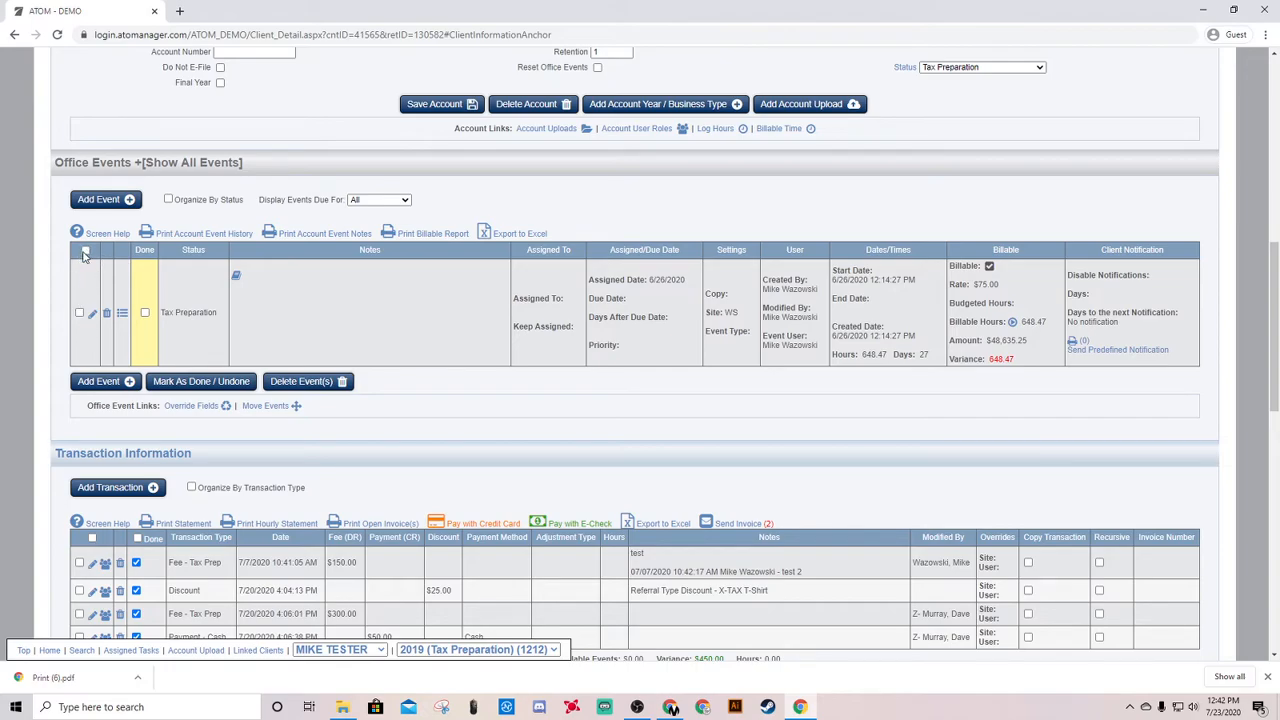
- Try selecting the Tax Preparation event individually and through the selection of all events, leaving it unselected
click(79, 312)
click(85, 250)
click(80, 313)
drag(162, 313, 207, 313)
click(171, 319)
- Examine the editable fields of the Tax Preparation event and leave editing without saving
click(91, 315)
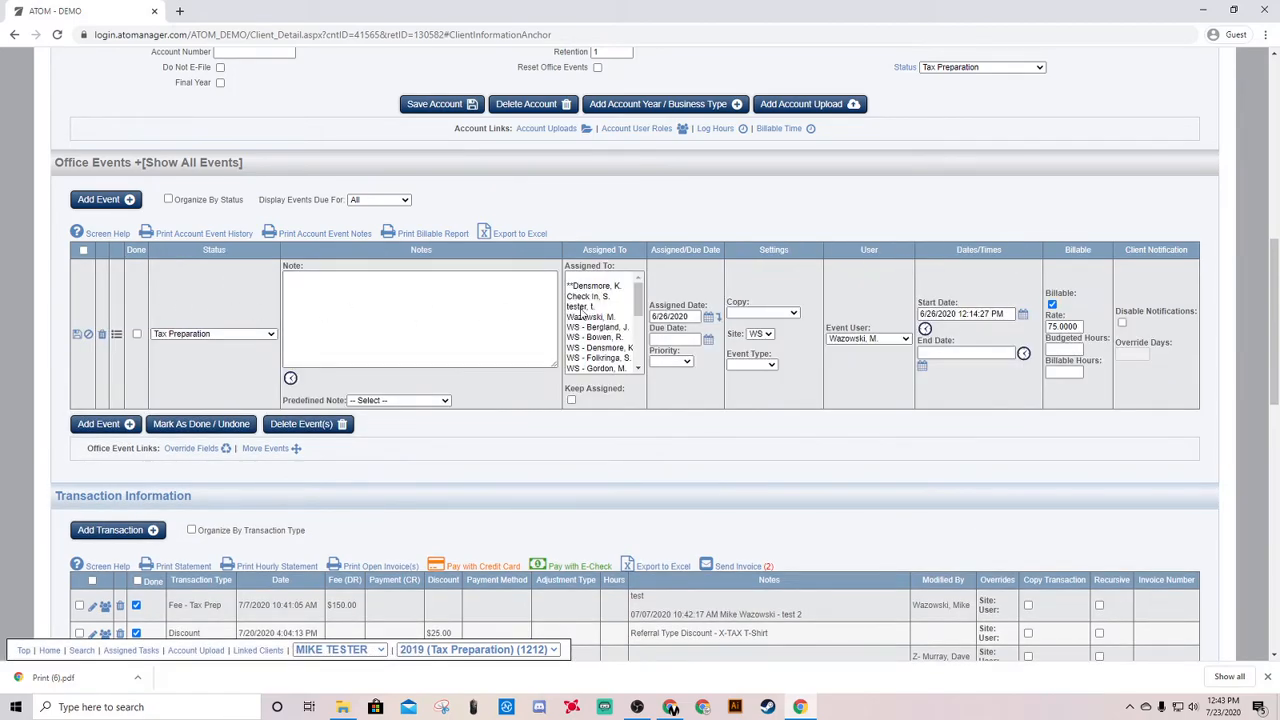
click(1049, 348)
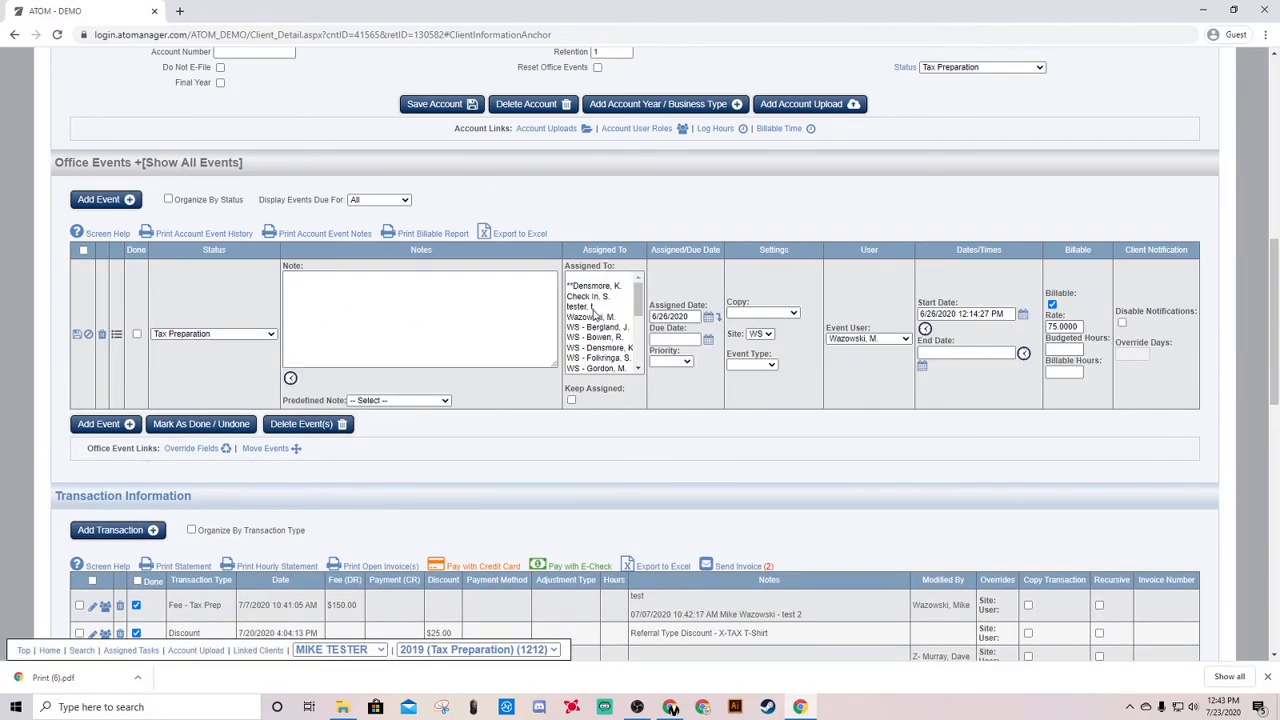
click(88, 336)
click(91, 313)
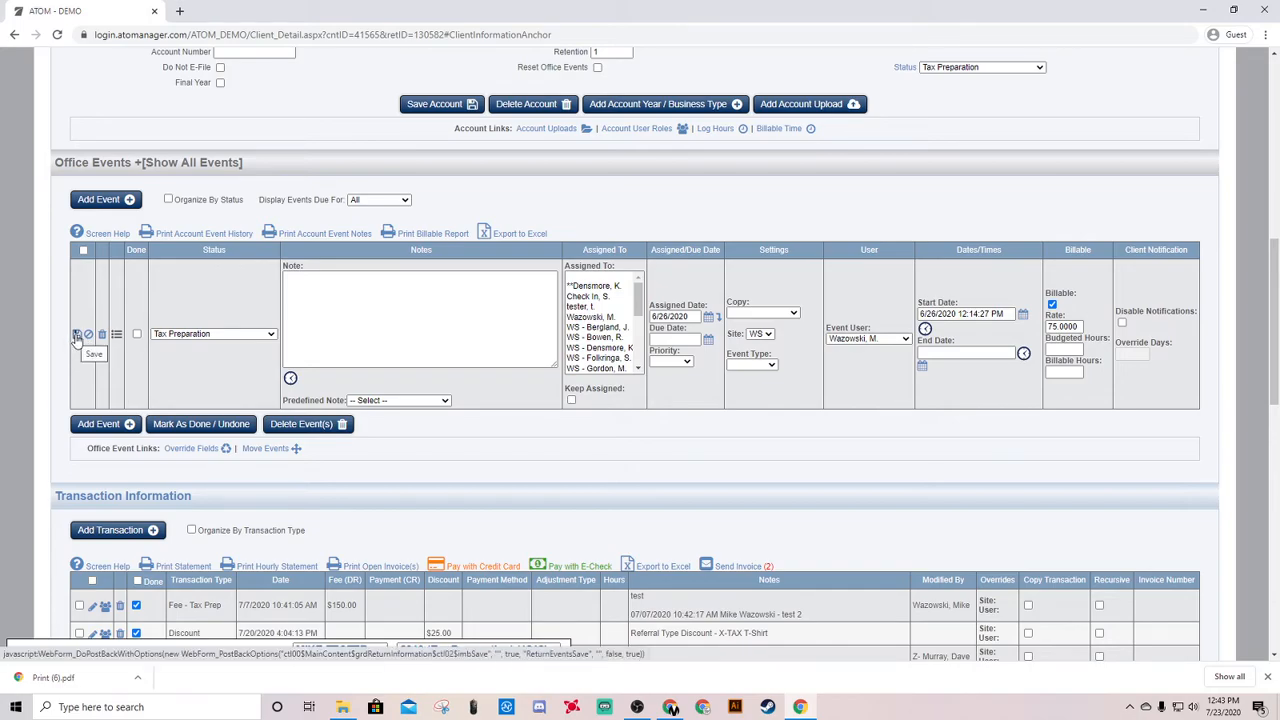
click(86, 336)
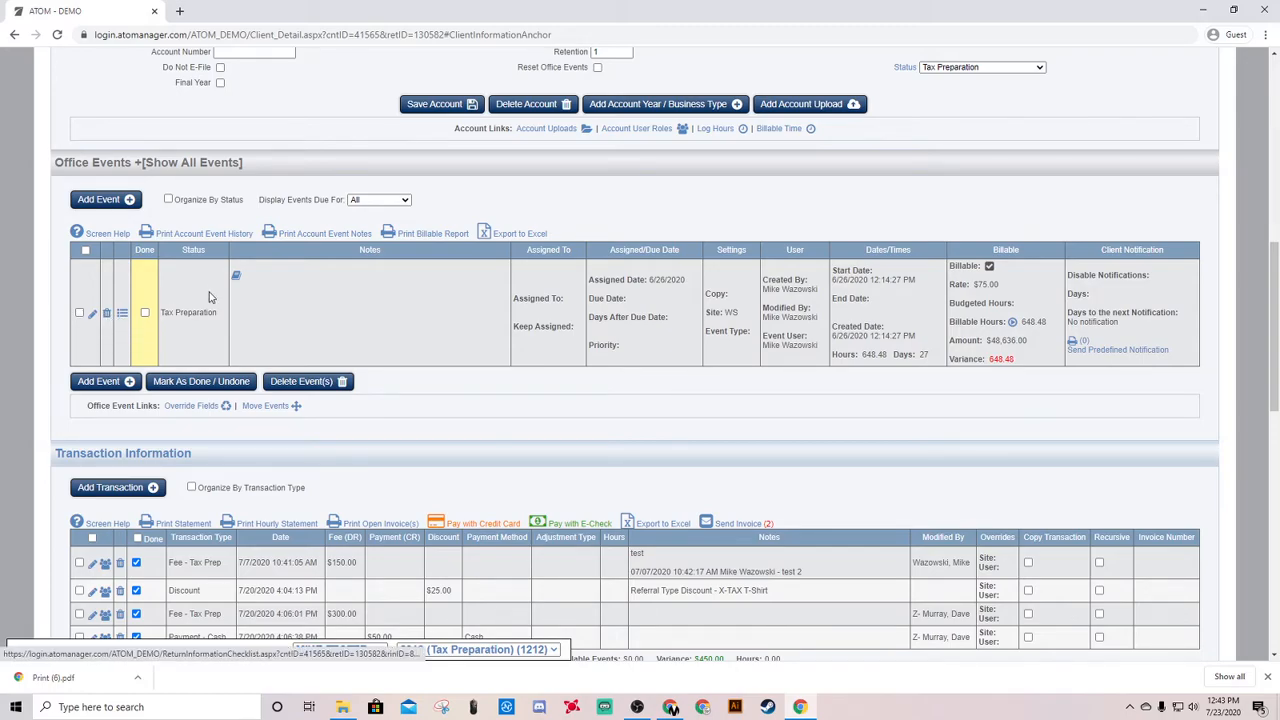
- Open the logged-in user's profile in a separate browser tab and check the Allow Account Event Modifications security setting
scroll(211, 295, up, 8)
right_click(507, 74)
click(560, 80)
key(ctrl+Tab)
scroll(637, 276, down, 3)
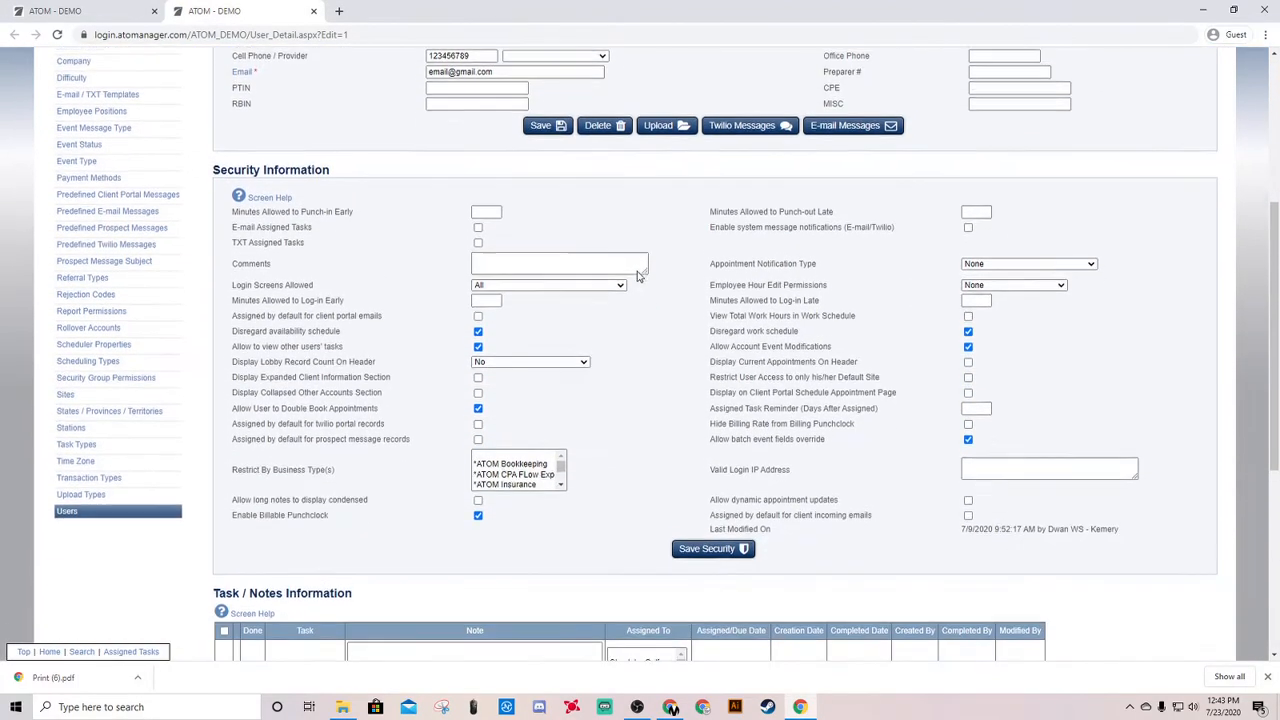
drag(708, 341, 825, 341)
click(838, 342)
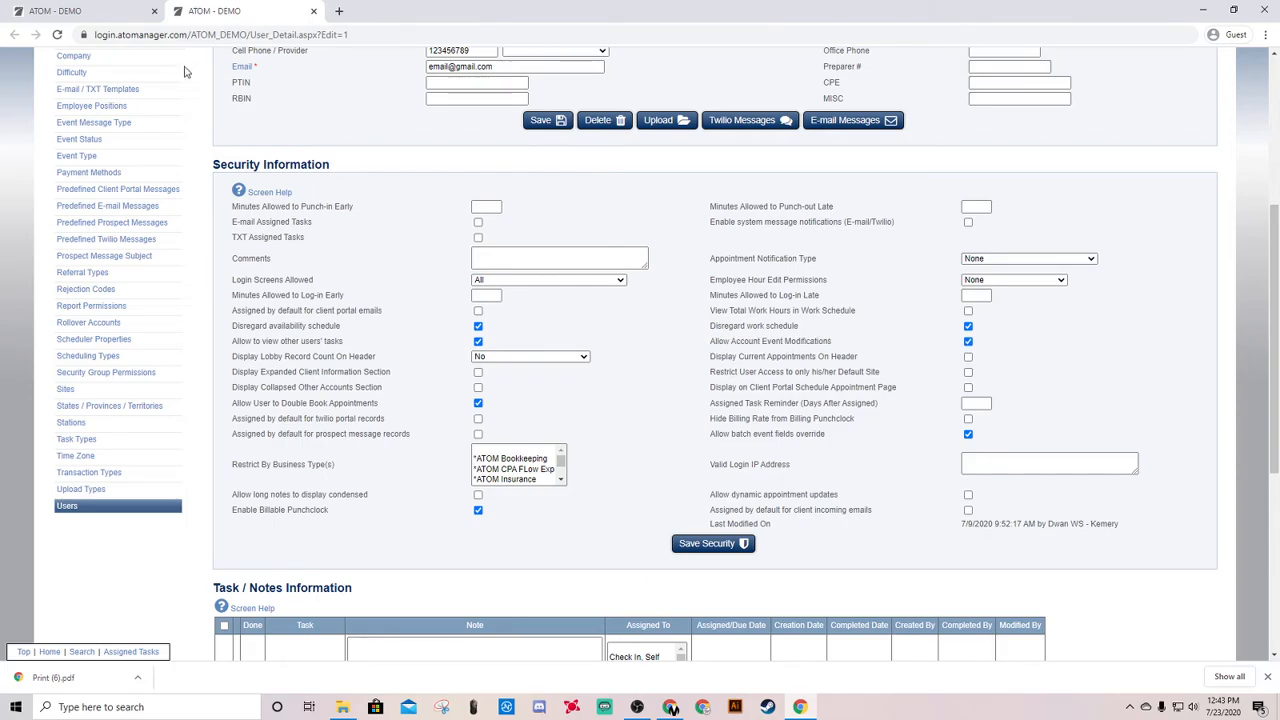
- Go back to the client file, view the Tax Preparation event's checklist, and return to the file
click(85, 10)
scroll(205, 195, down, 6)
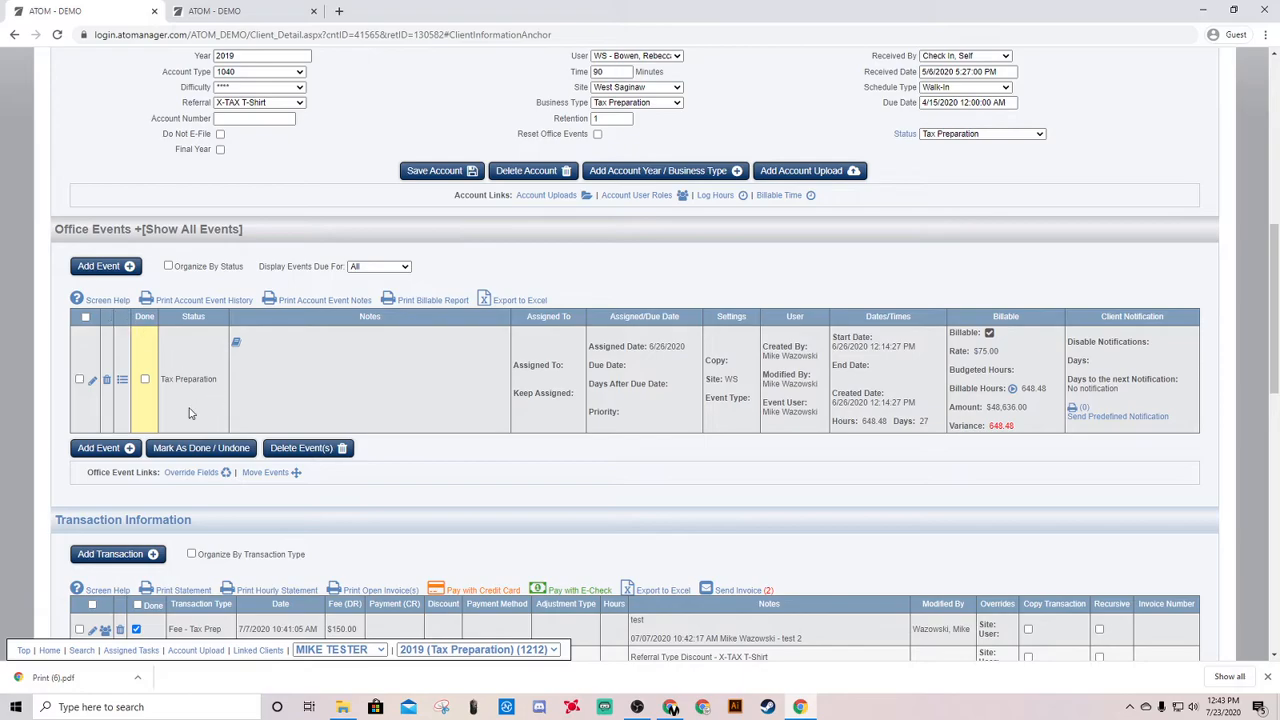
click(121, 387)
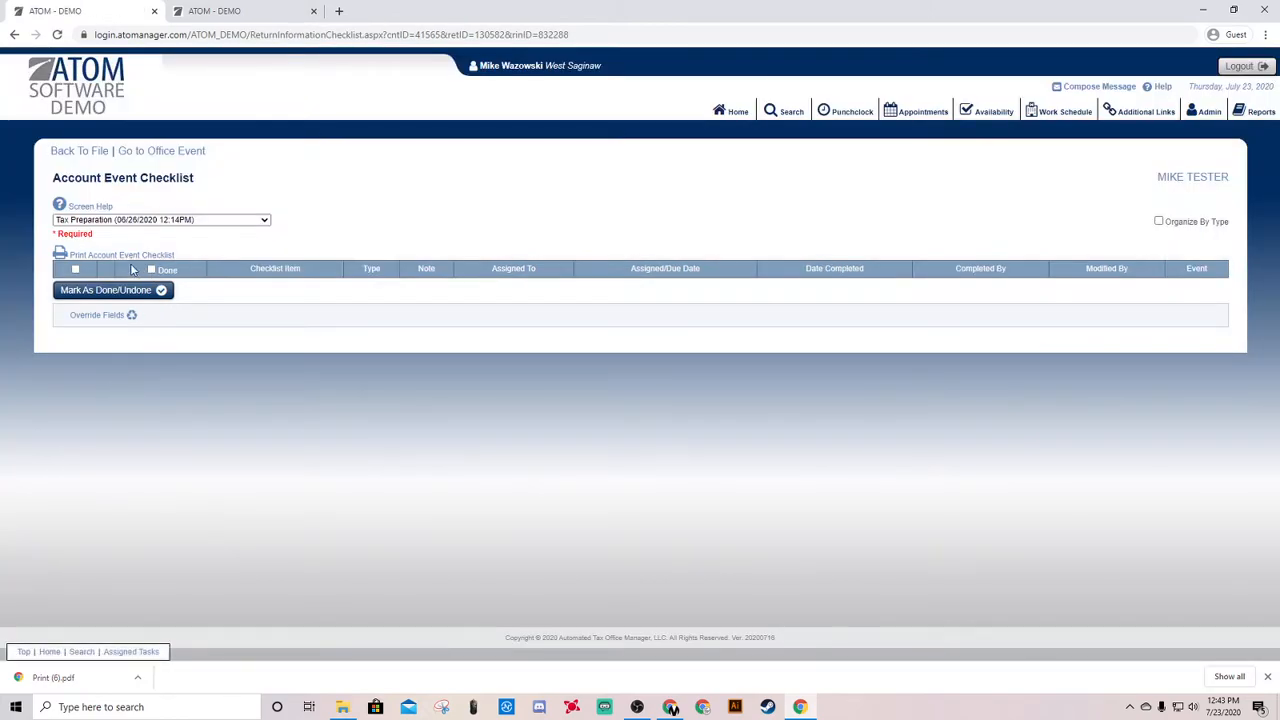
click(67, 153)
- Clear the Done mark on the Tax Preparation event and view the account's status choices without changing the status
scroll(192, 452, up, 1)
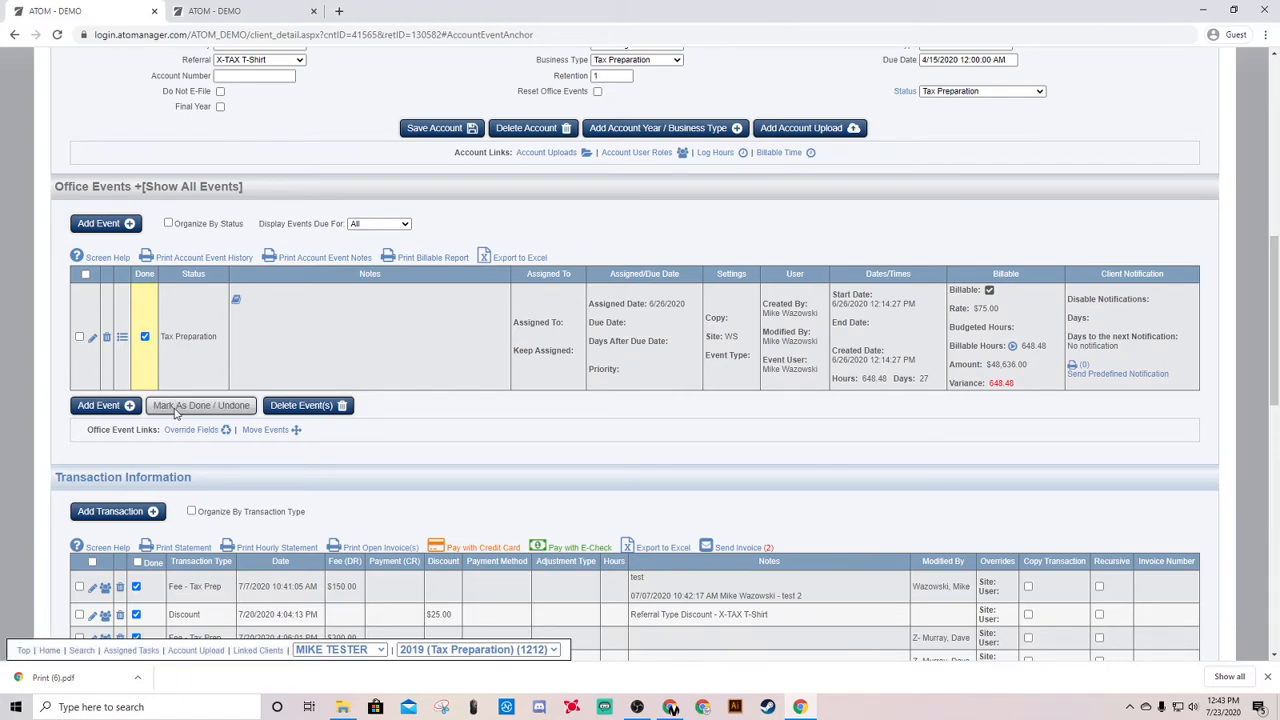
click(146, 338)
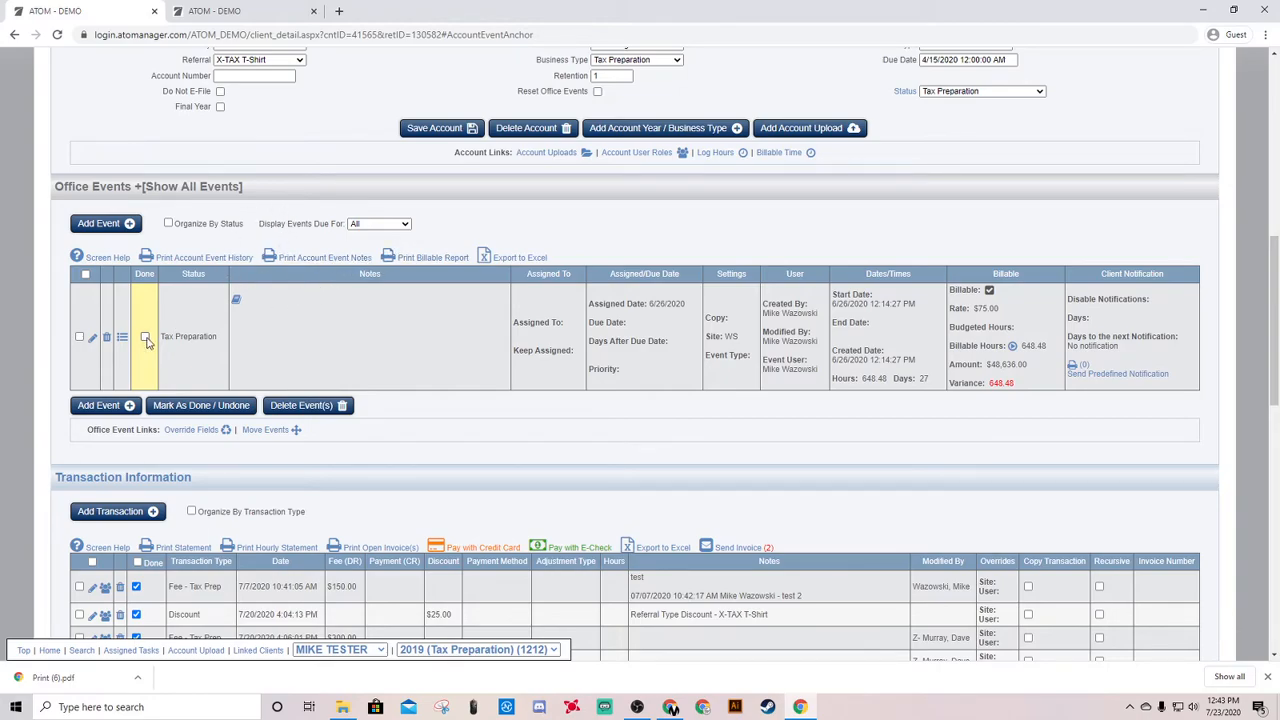
scroll(645, 227, up, 2)
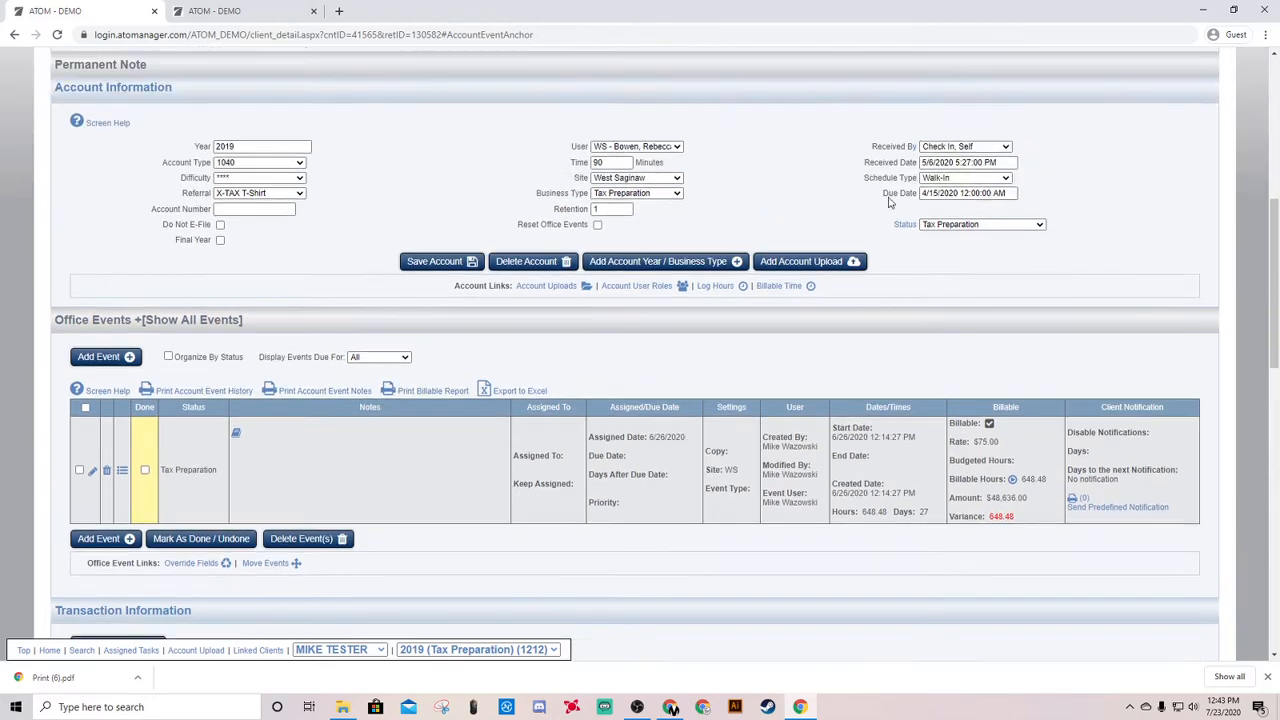
click(968, 225)
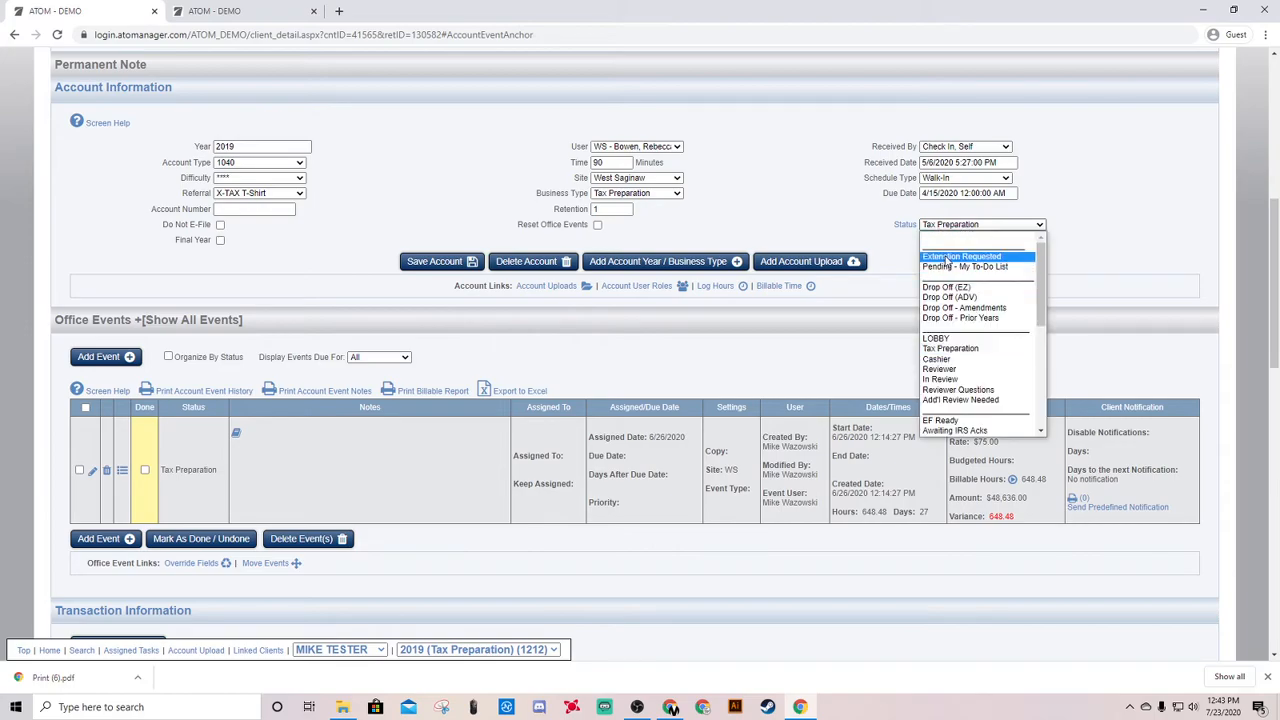
click(891, 258)
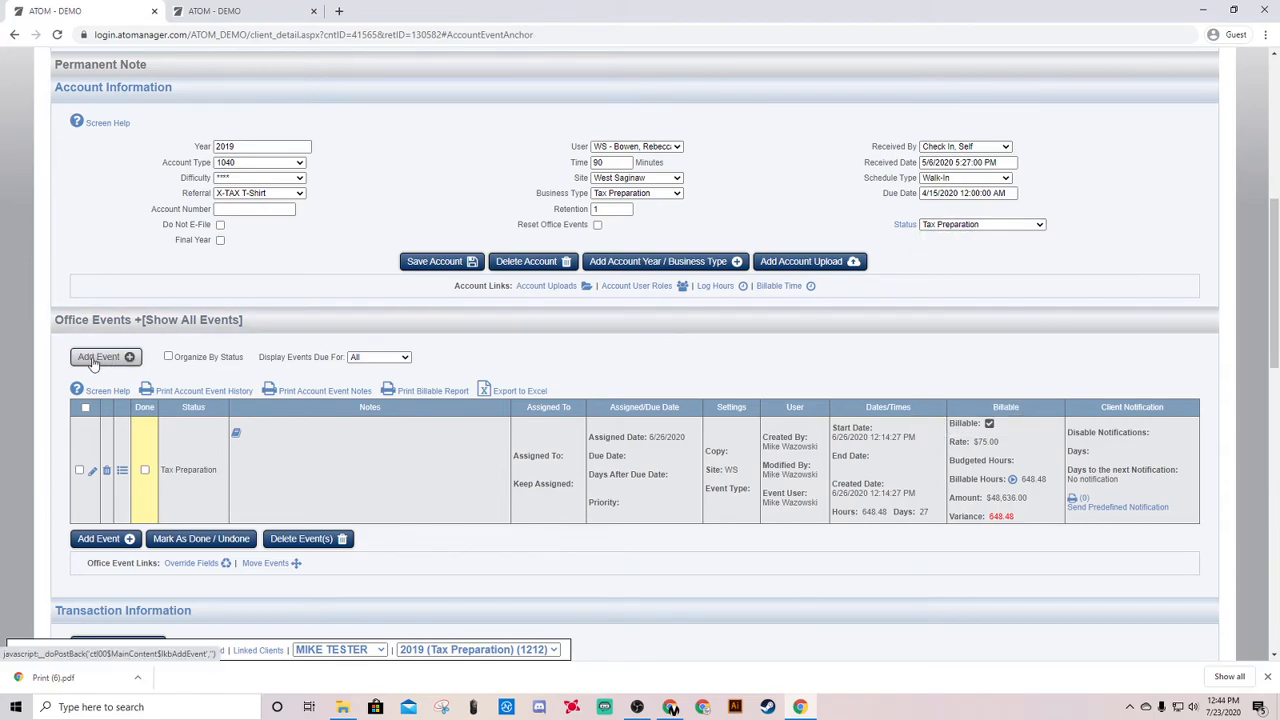
scroll(185, 395, down, 1)
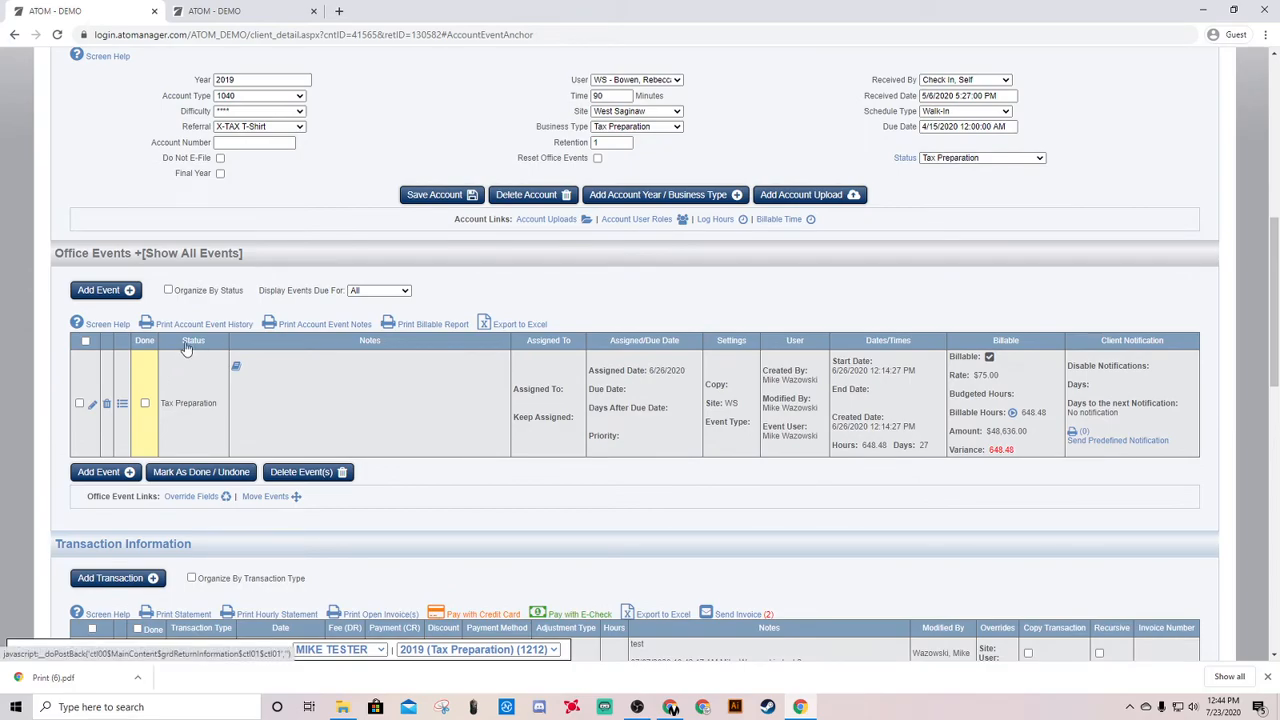
drag(162, 403, 222, 388)
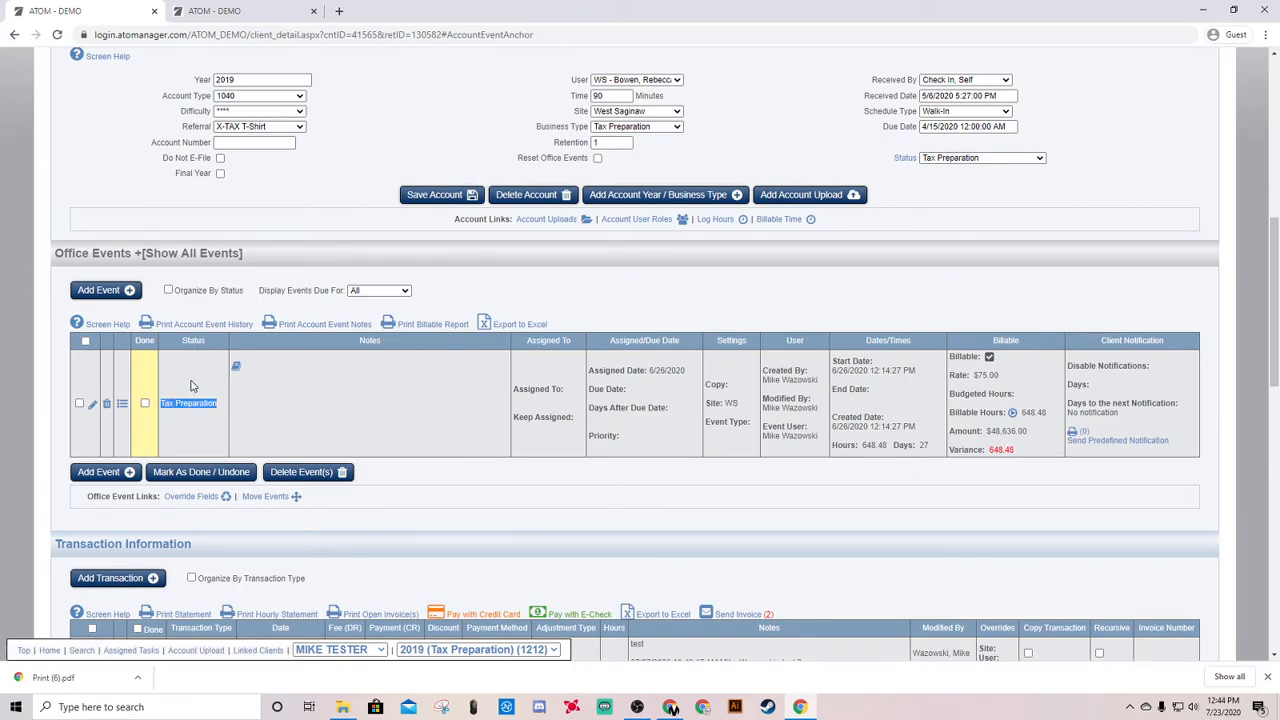
click(367, 340)
- Edit the Tax Preparation event's note, entering the text "ewsa" and adding a date, time and user stamp below it
click(92, 406)
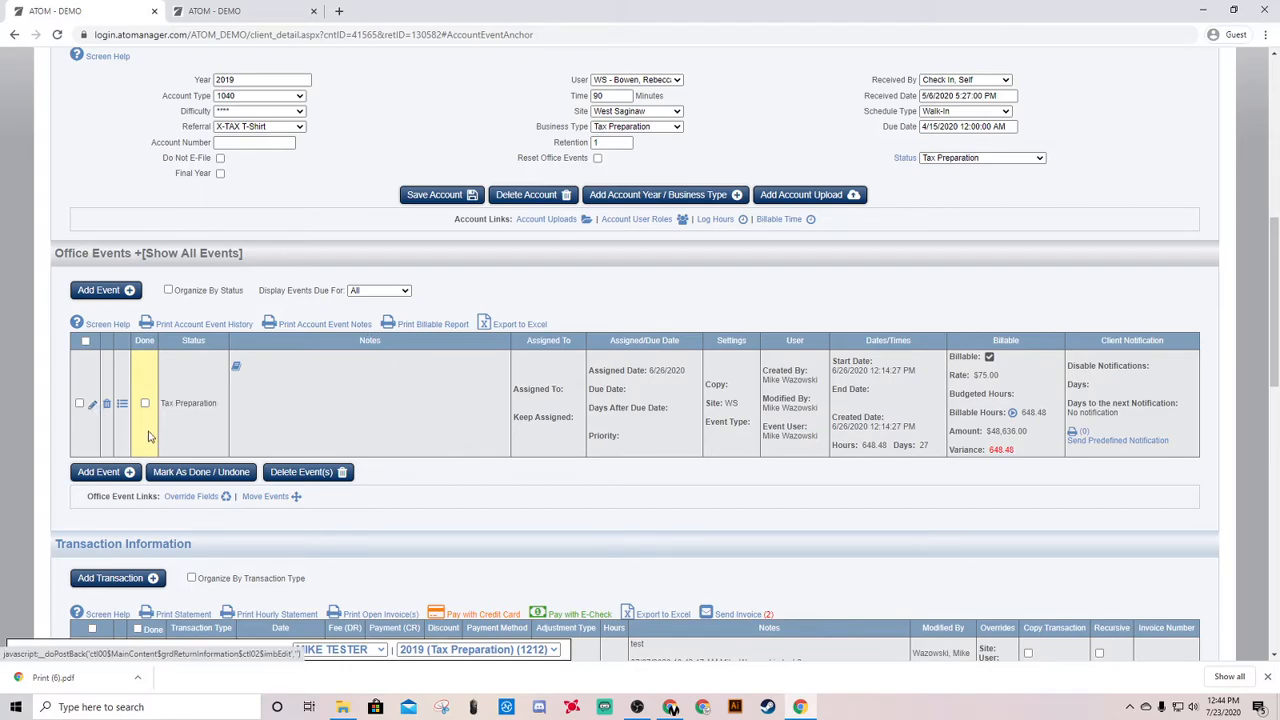
click(313, 375)
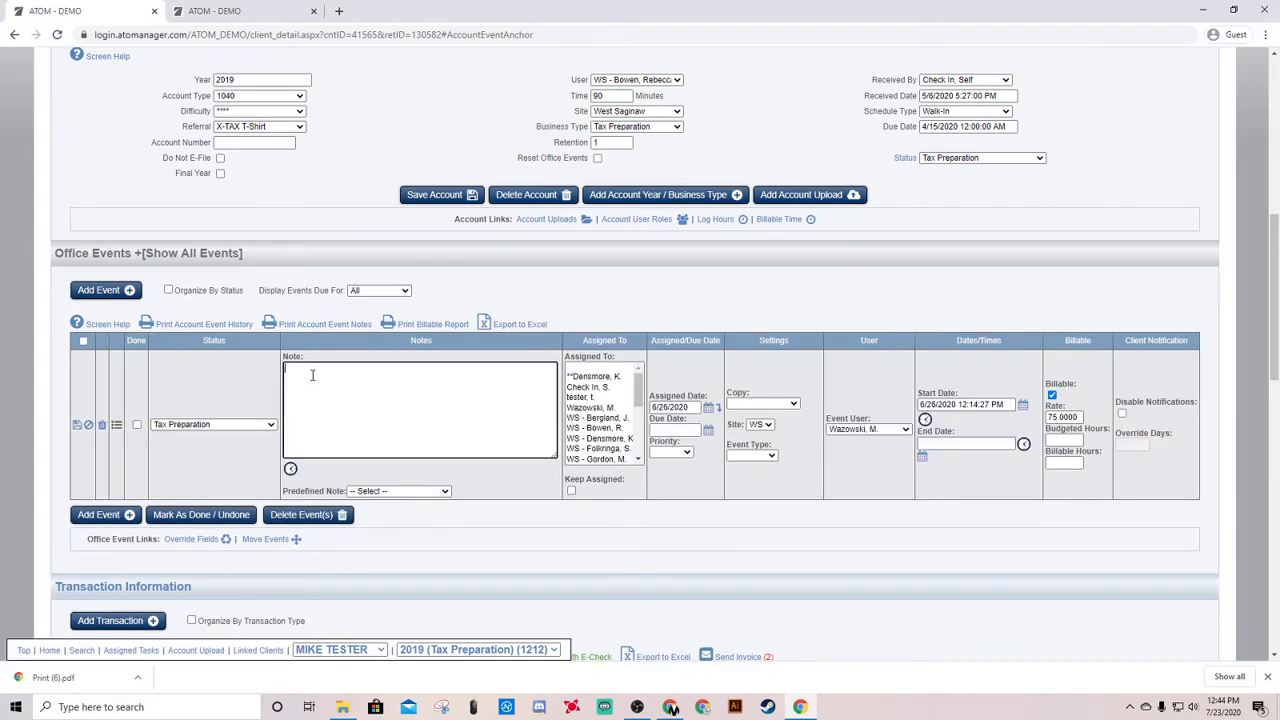
click(291, 469)
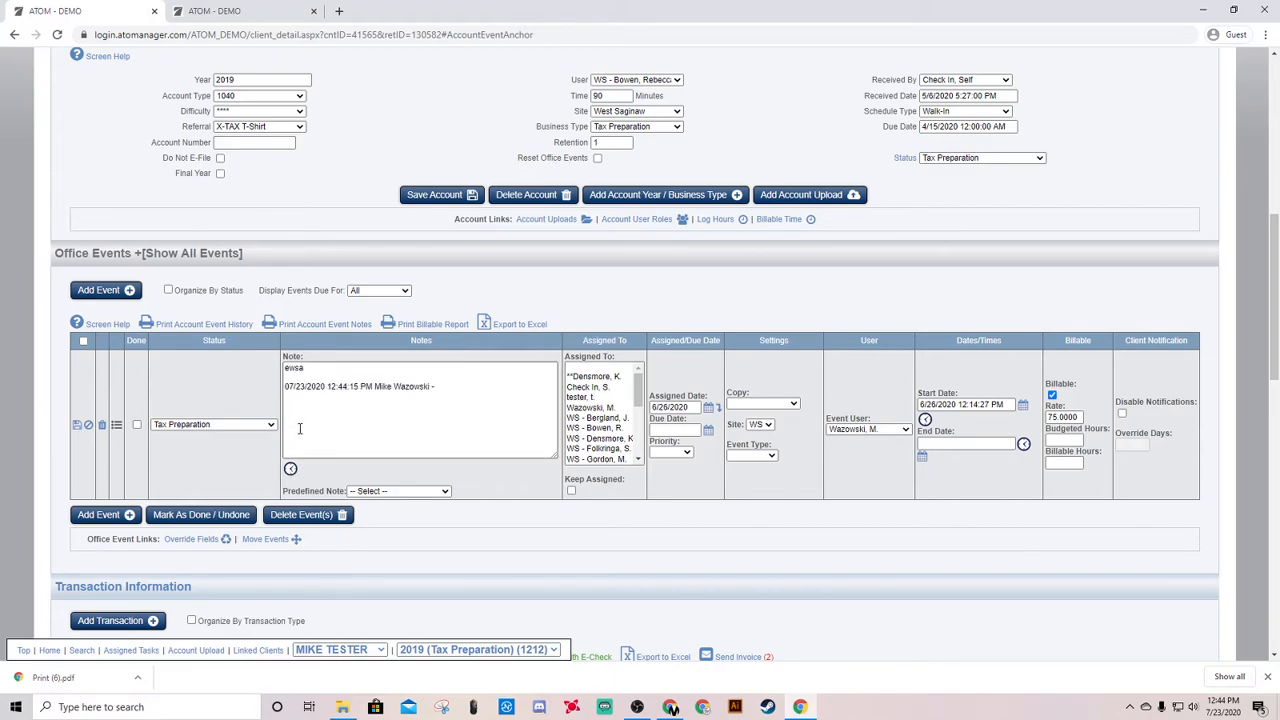
click(434, 388)
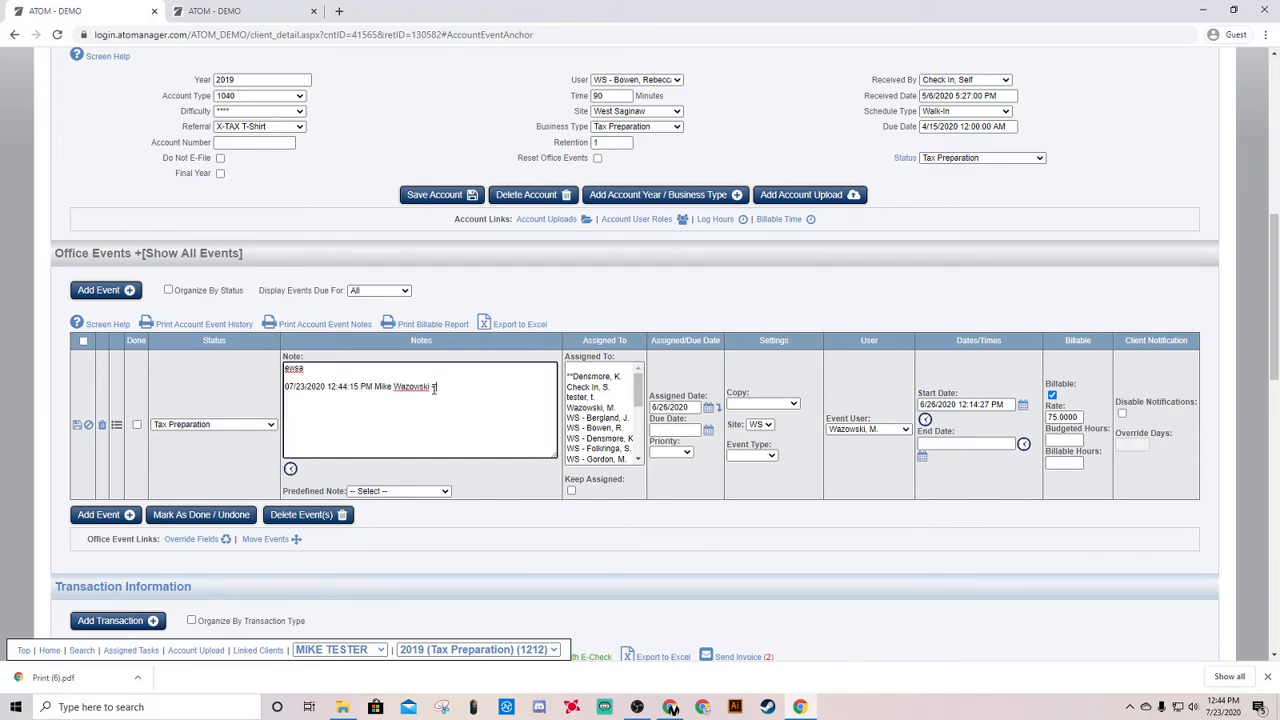
- Add the predefined note "EIC - Kid in College" to the Tax Preparation event's note and save the event
click(413, 491)
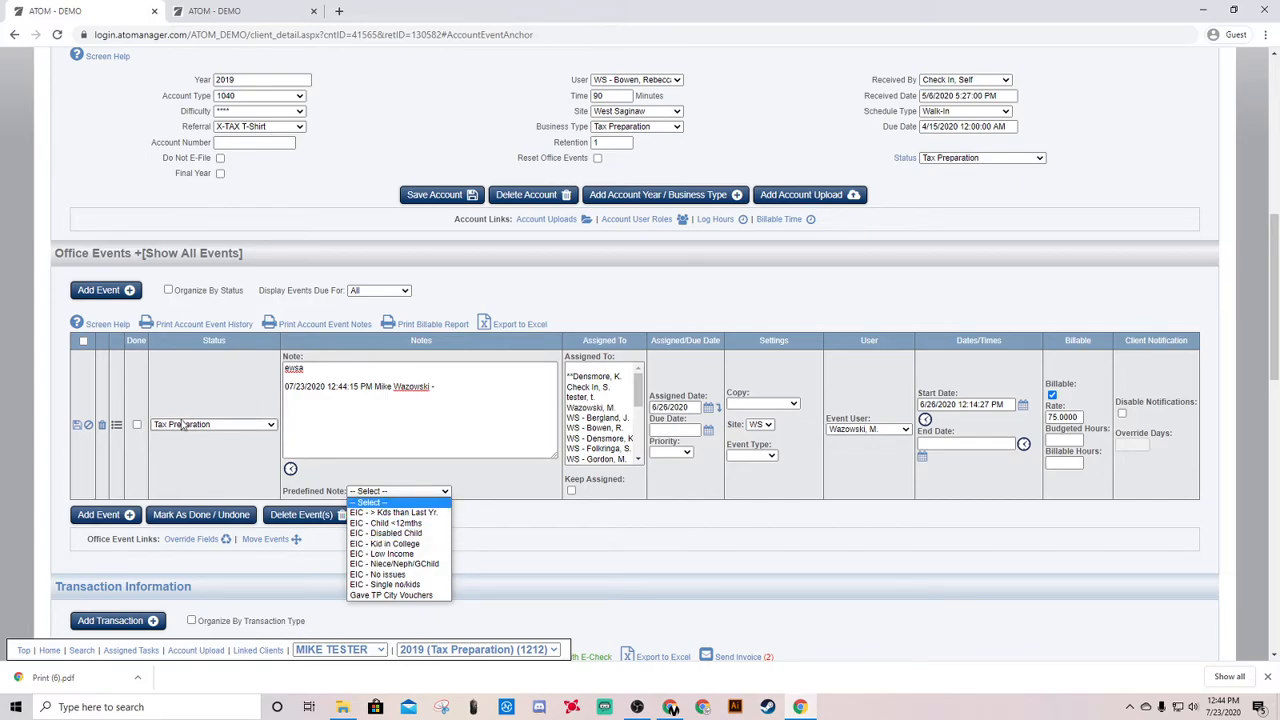
click(383, 545)
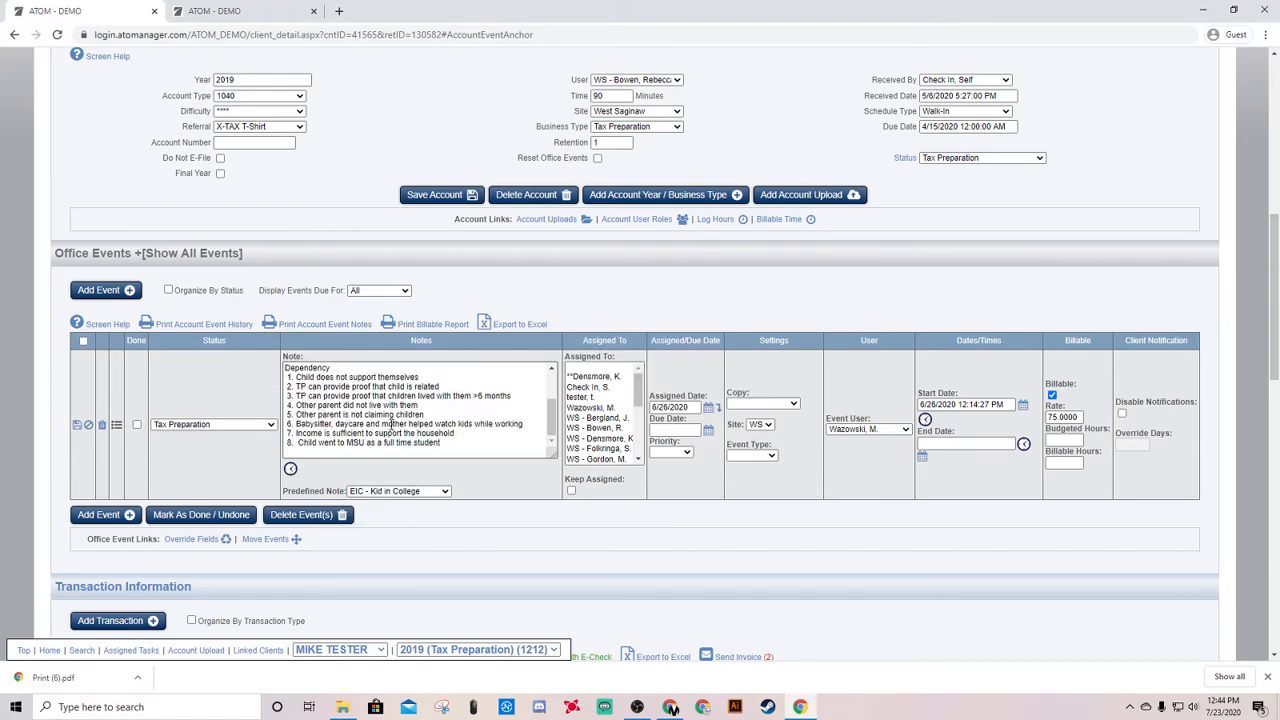
scroll(391, 424, up, 3)
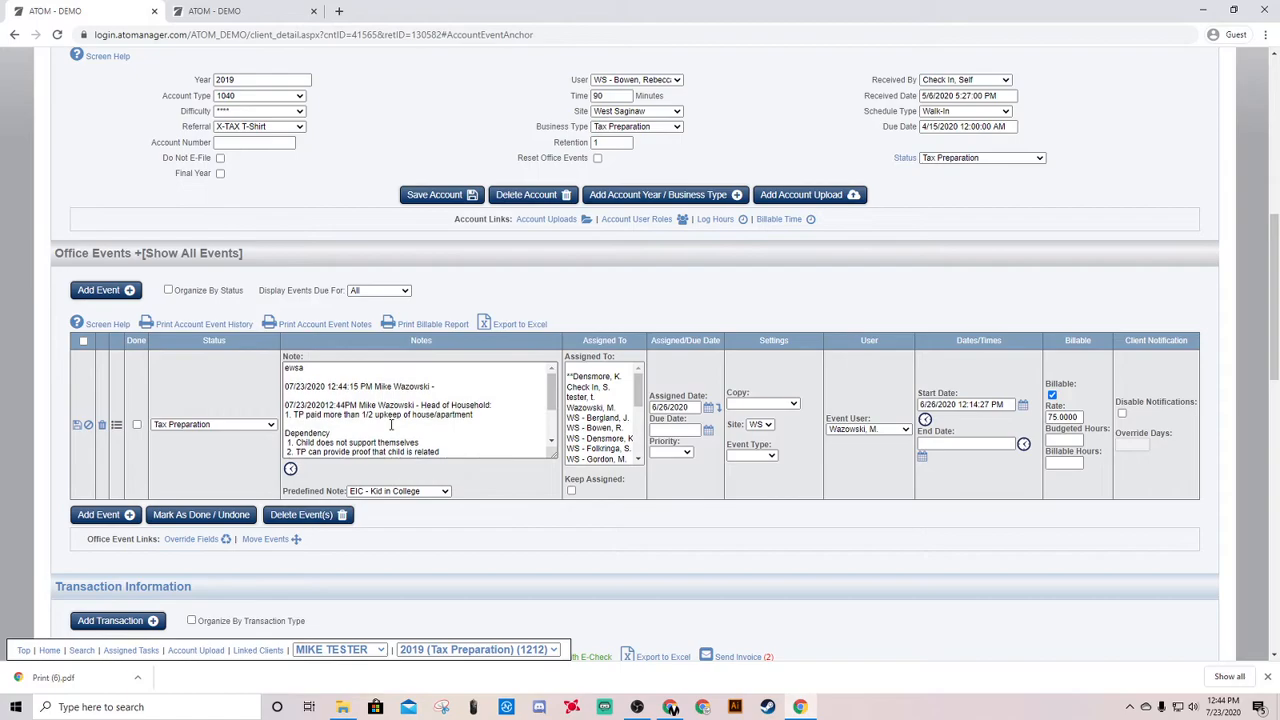
click(80, 428)
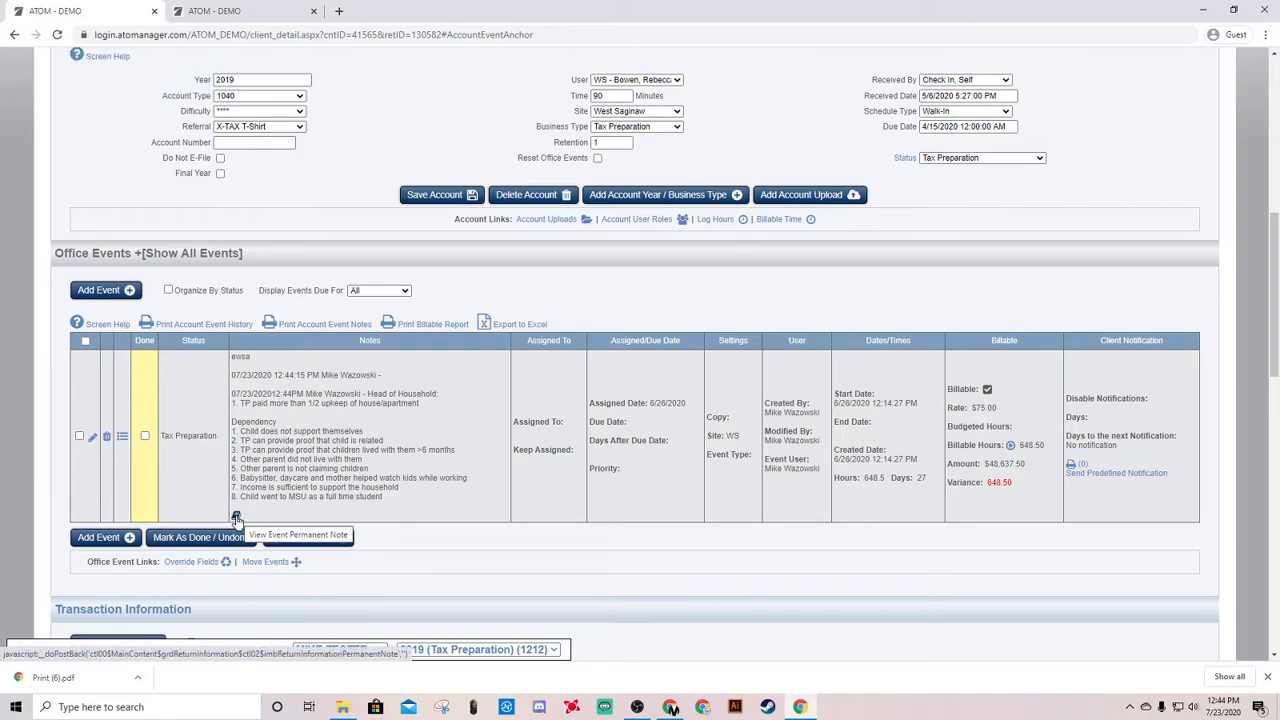
- View the Tax Preparation event's permanent note and close it without saving
click(236, 517)
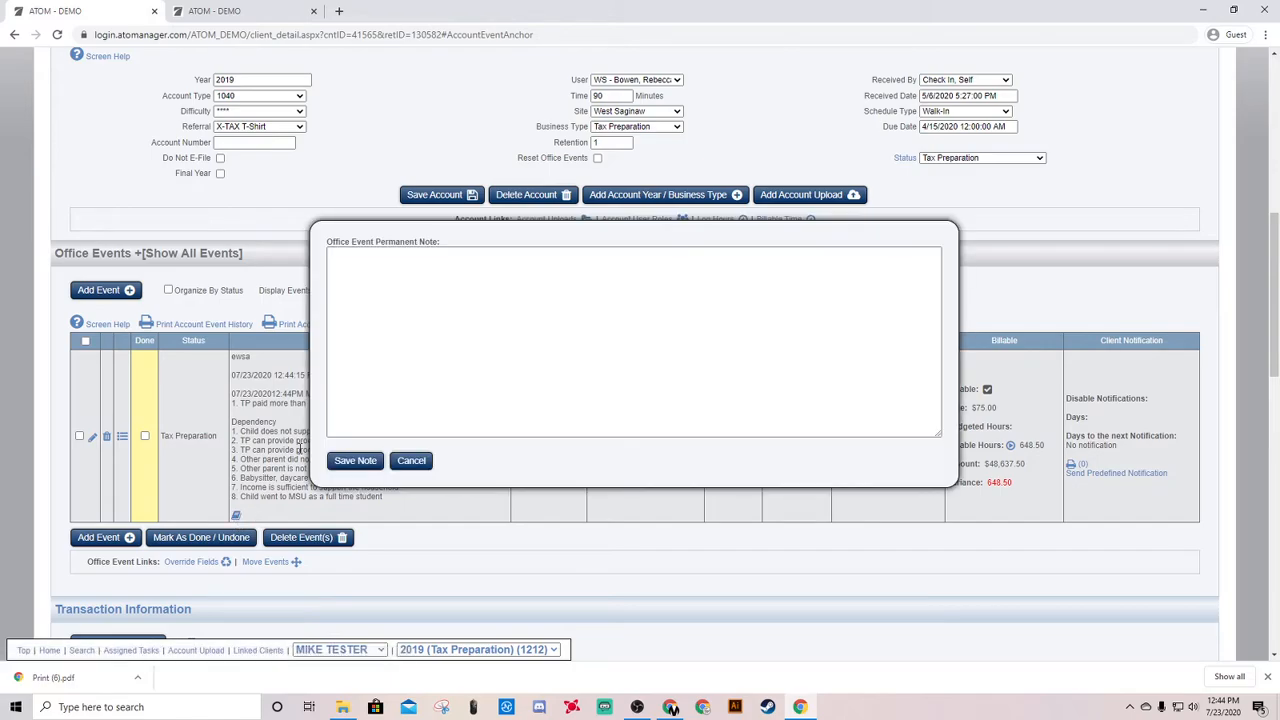
click(340, 301)
click(411, 460)
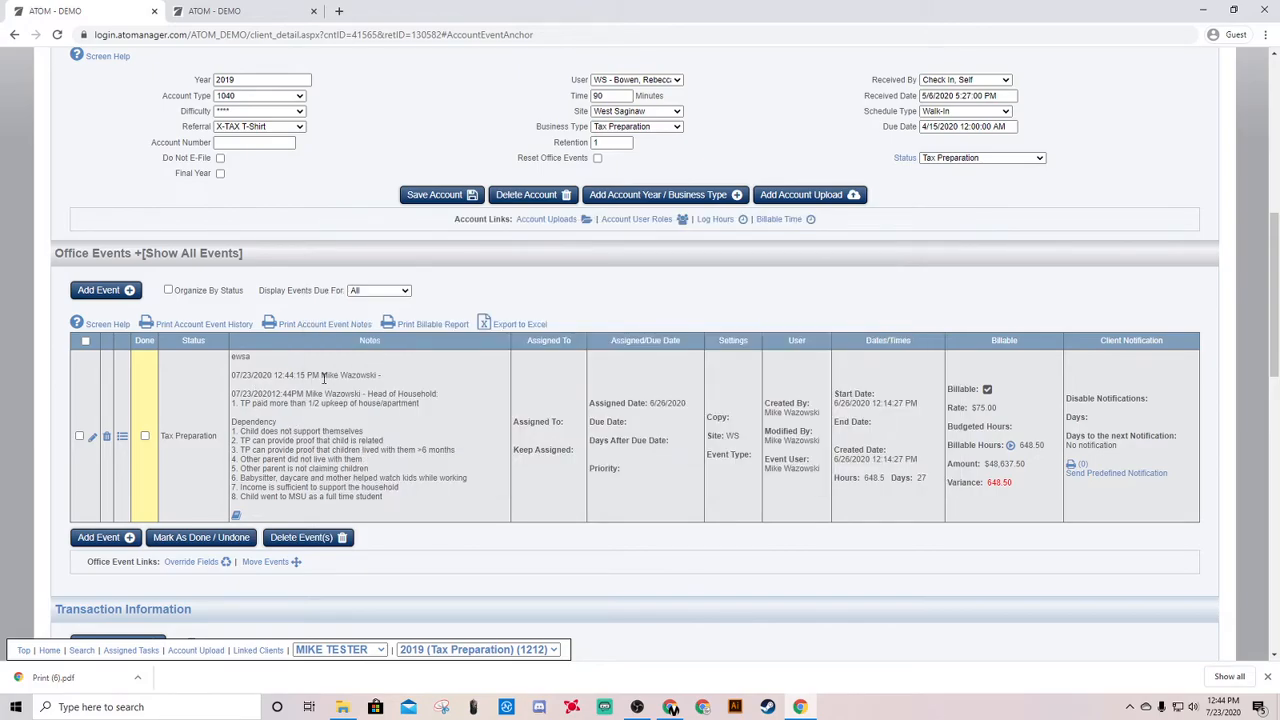
drag(167, 432, 208, 437)
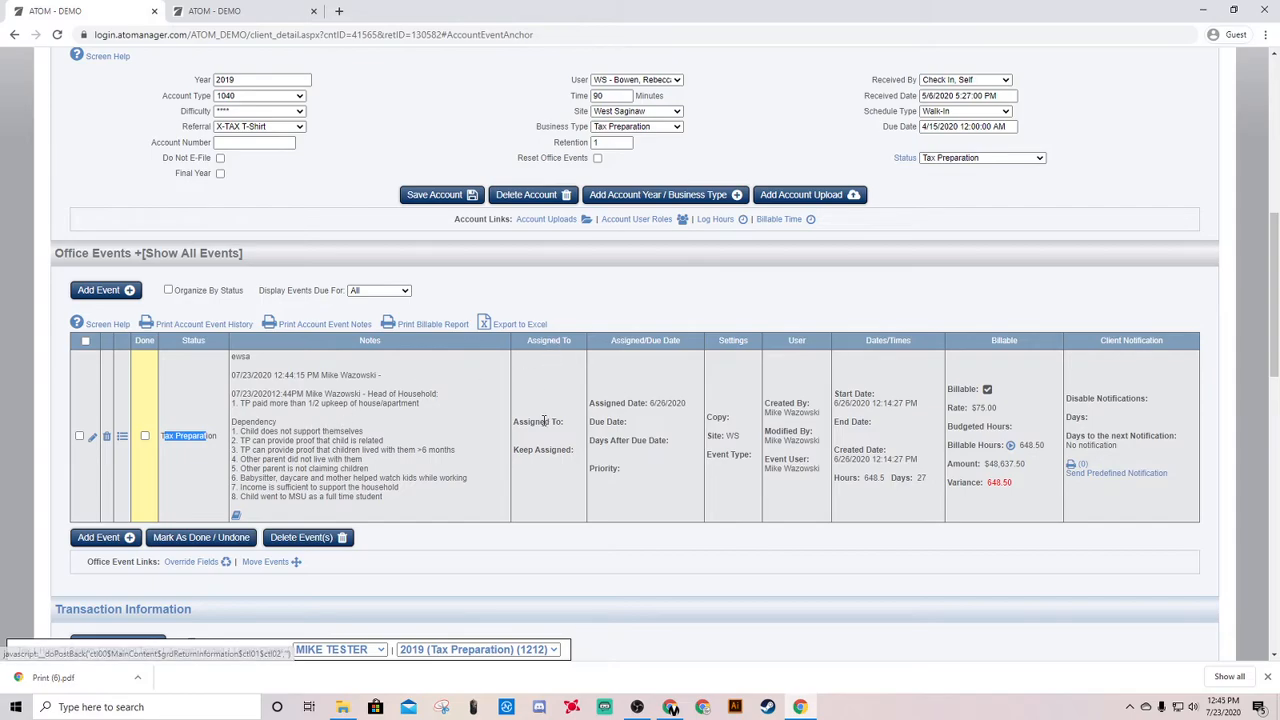
- Assign the Tax Preparation event to the logged-in user, try the Keep Assigned option but leave it off, and save the event
click(93, 437)
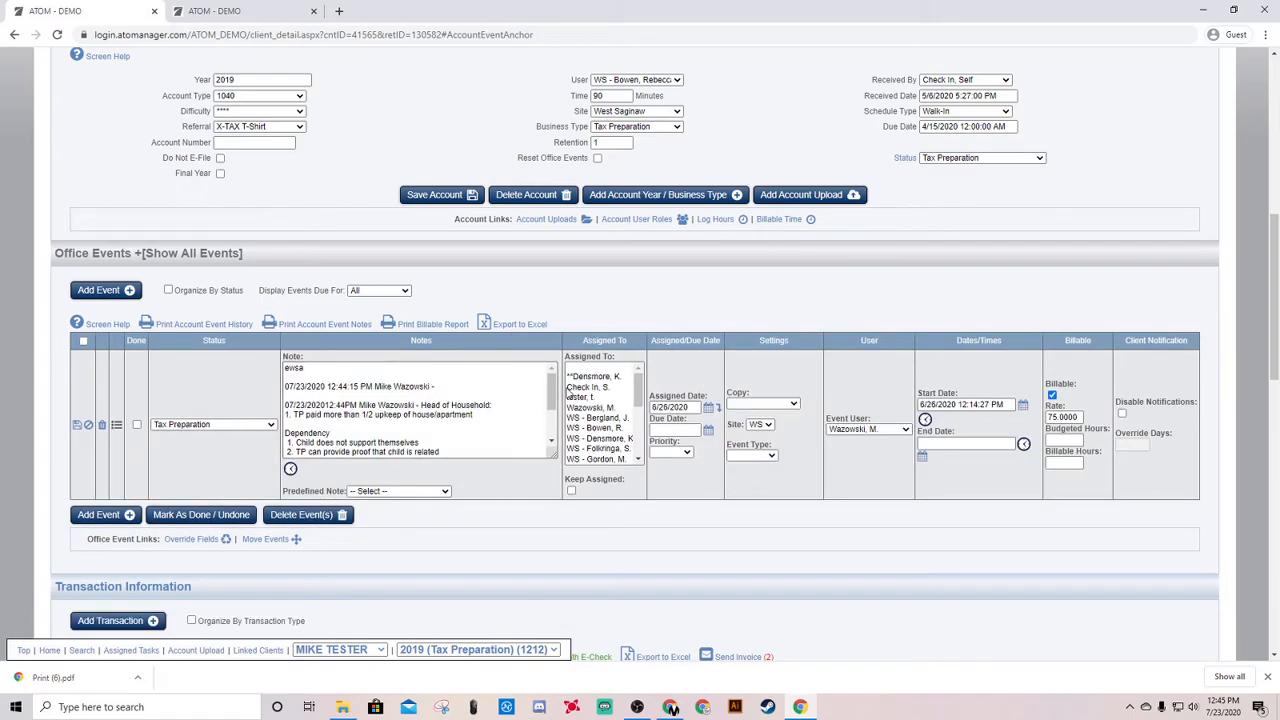
click(592, 408)
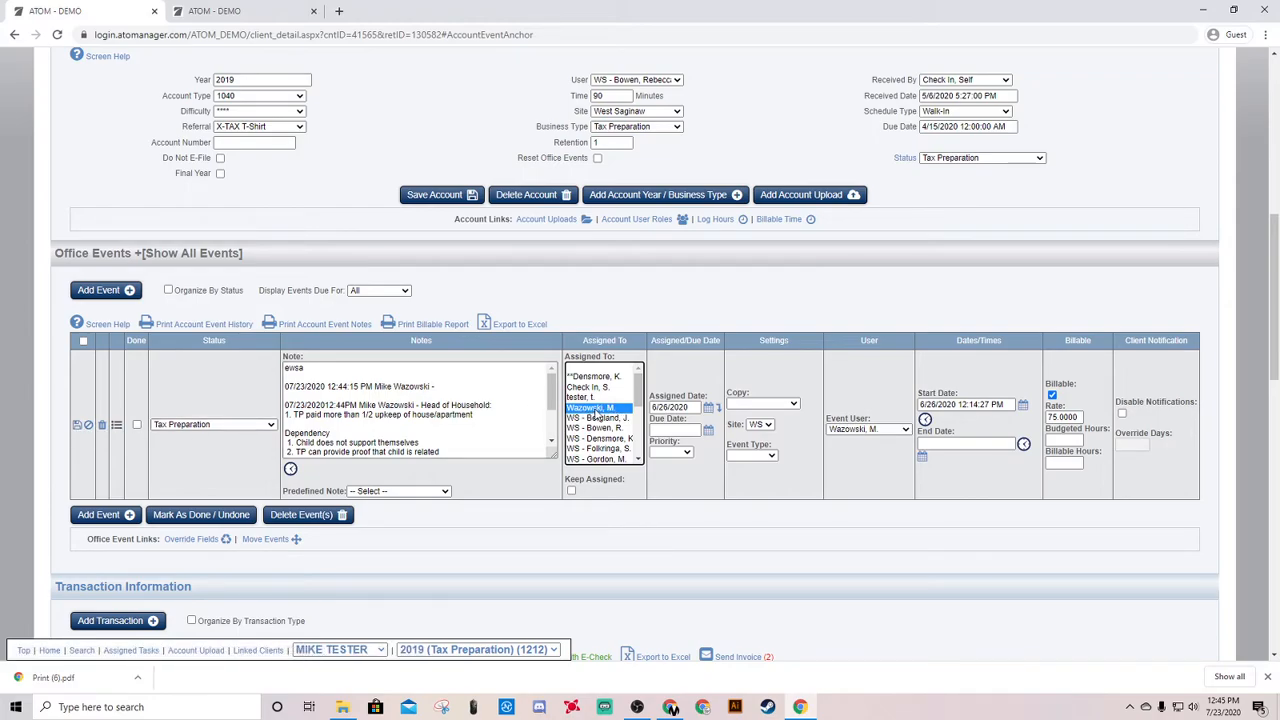
click(571, 491)
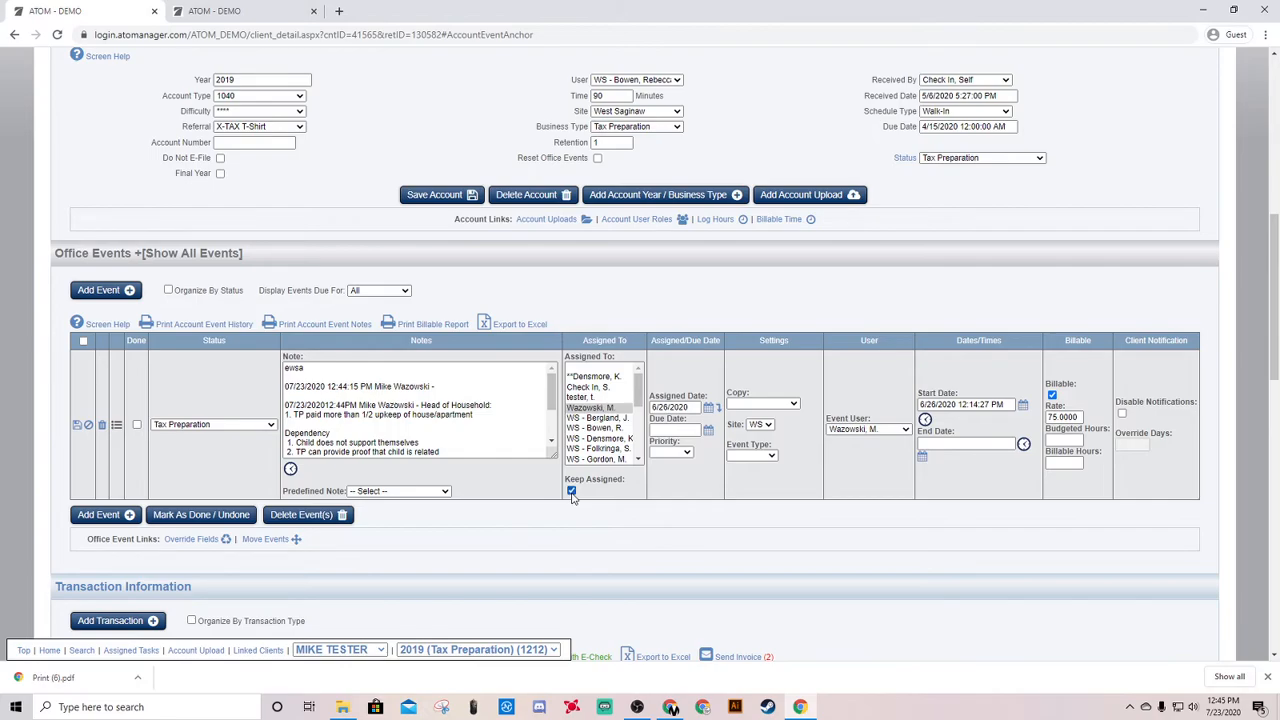
click(343, 412)
click(571, 491)
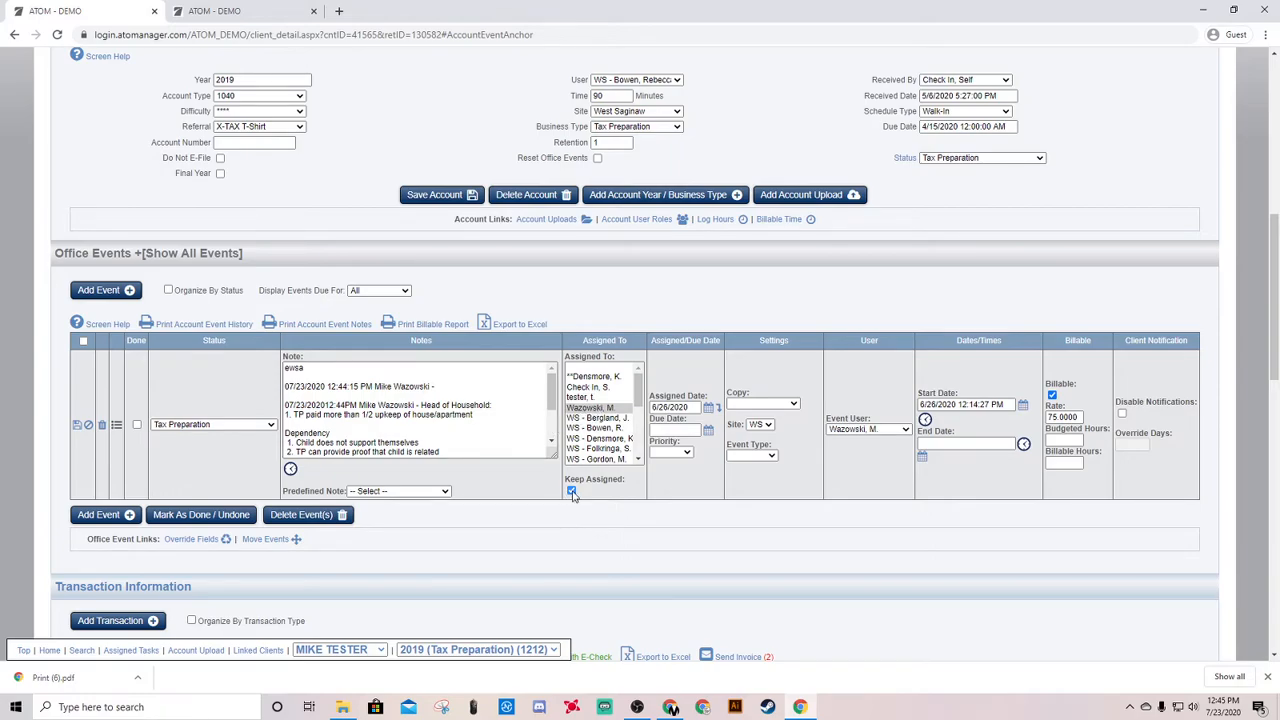
click(78, 426)
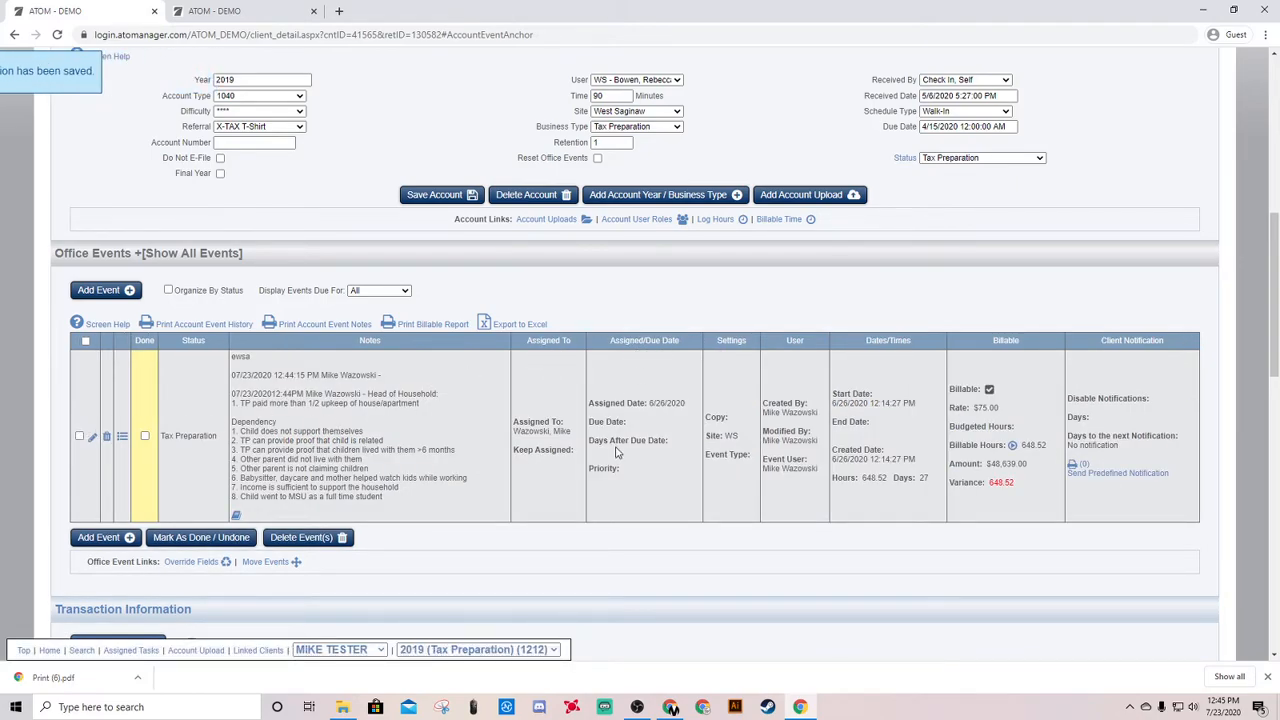
- Review the Tax Preparation event's assigned and due dates, and view its priority choices in edit mode without picking one
drag(645, 401, 671, 403)
drag(601, 422, 606, 422)
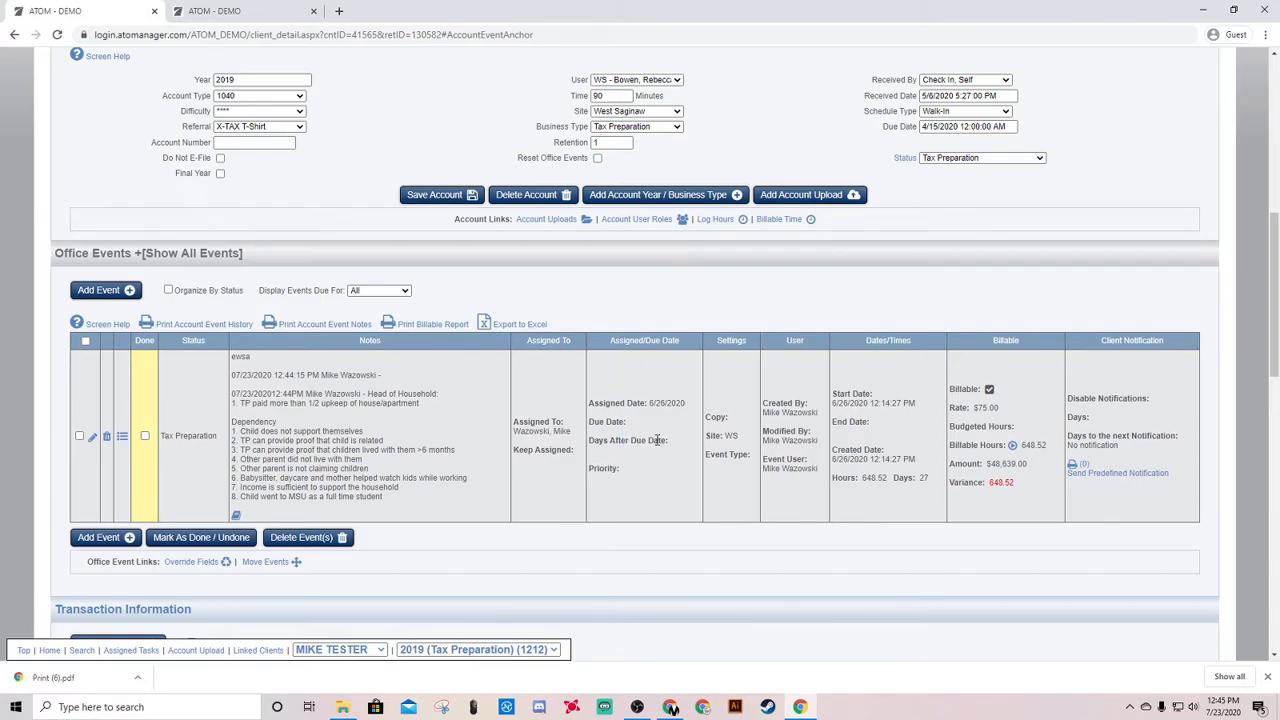
click(93, 437)
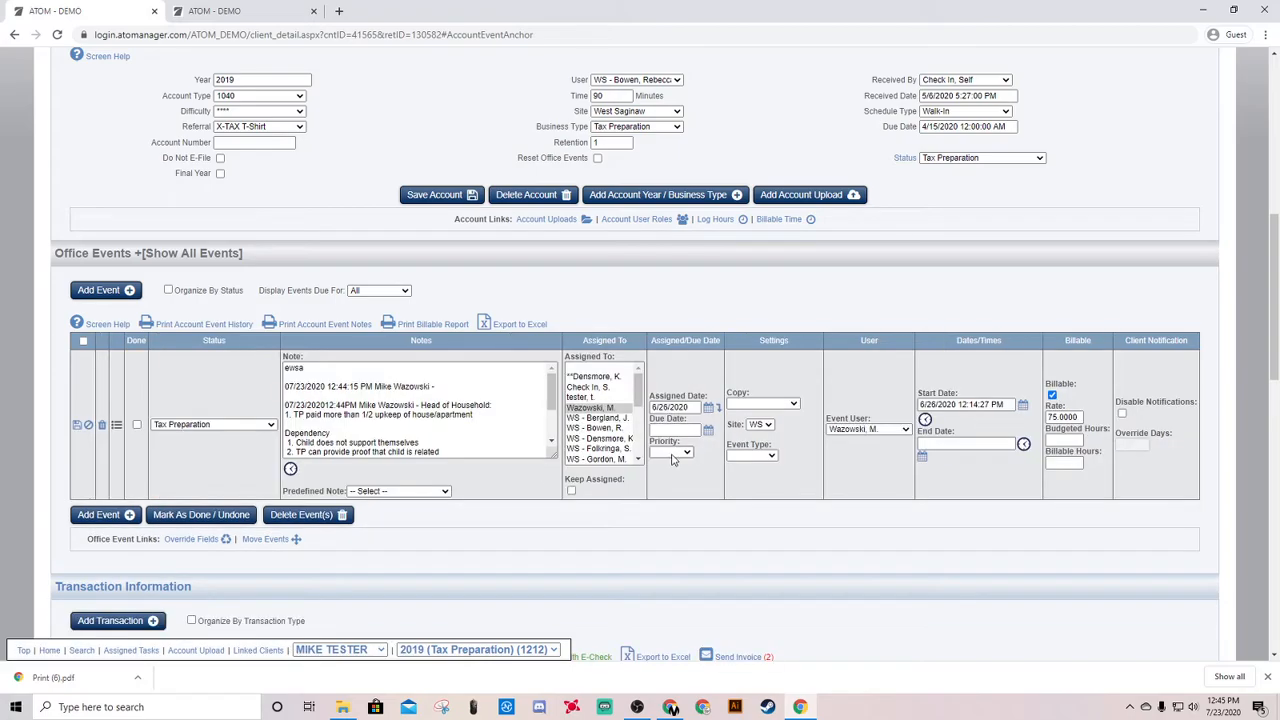
click(672, 455)
click(710, 458)
click(674, 453)
click(709, 459)
- Set the Tax Preparation event's Copy option to Copy And Close
click(758, 405)
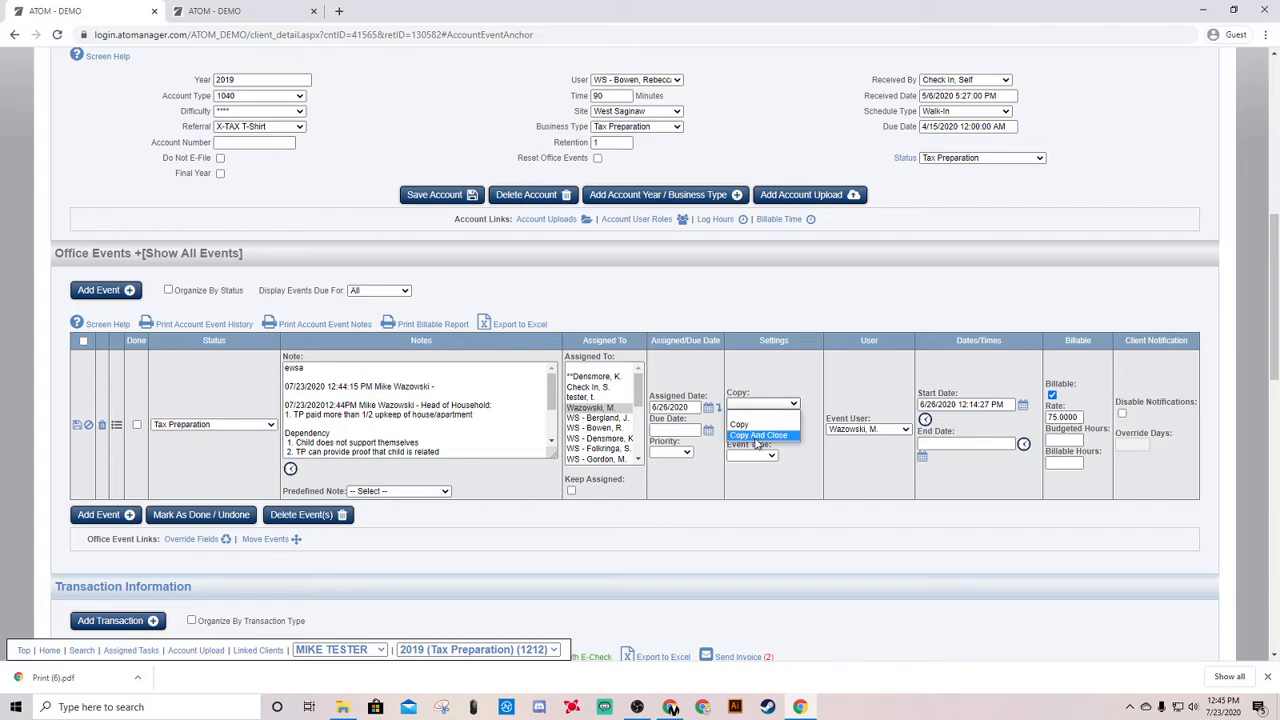
click(749, 416)
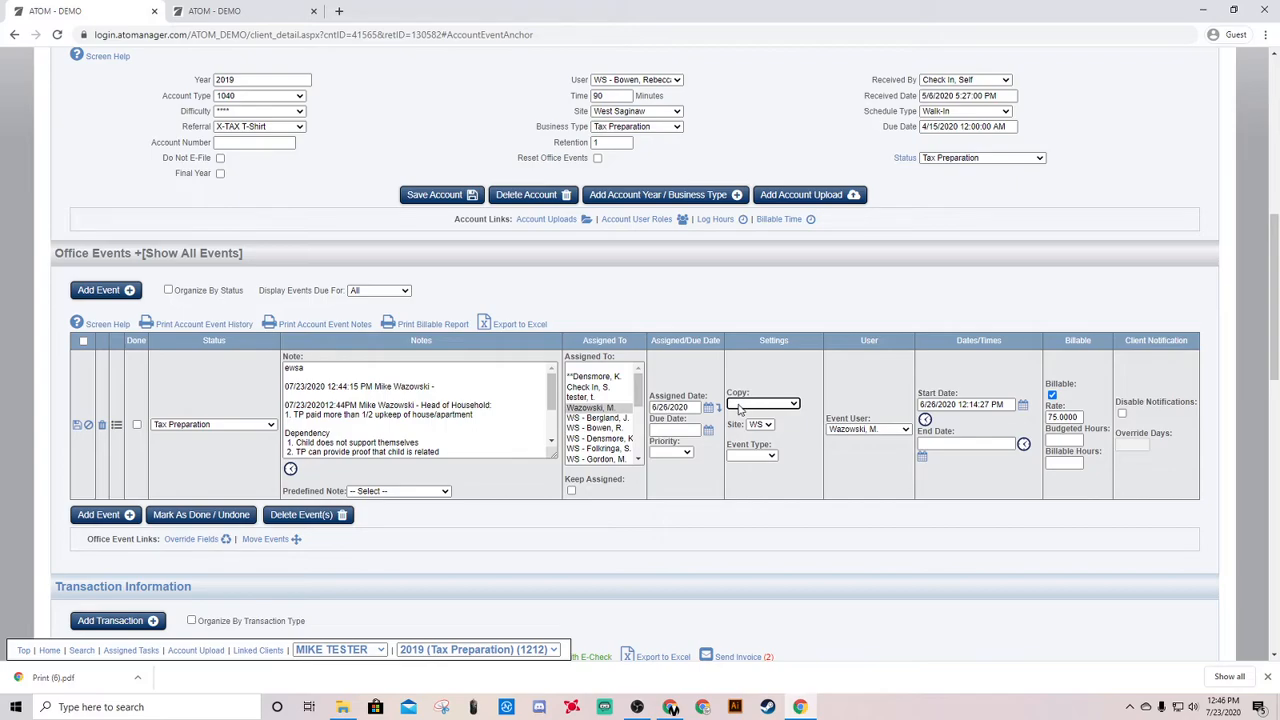
click(748, 407)
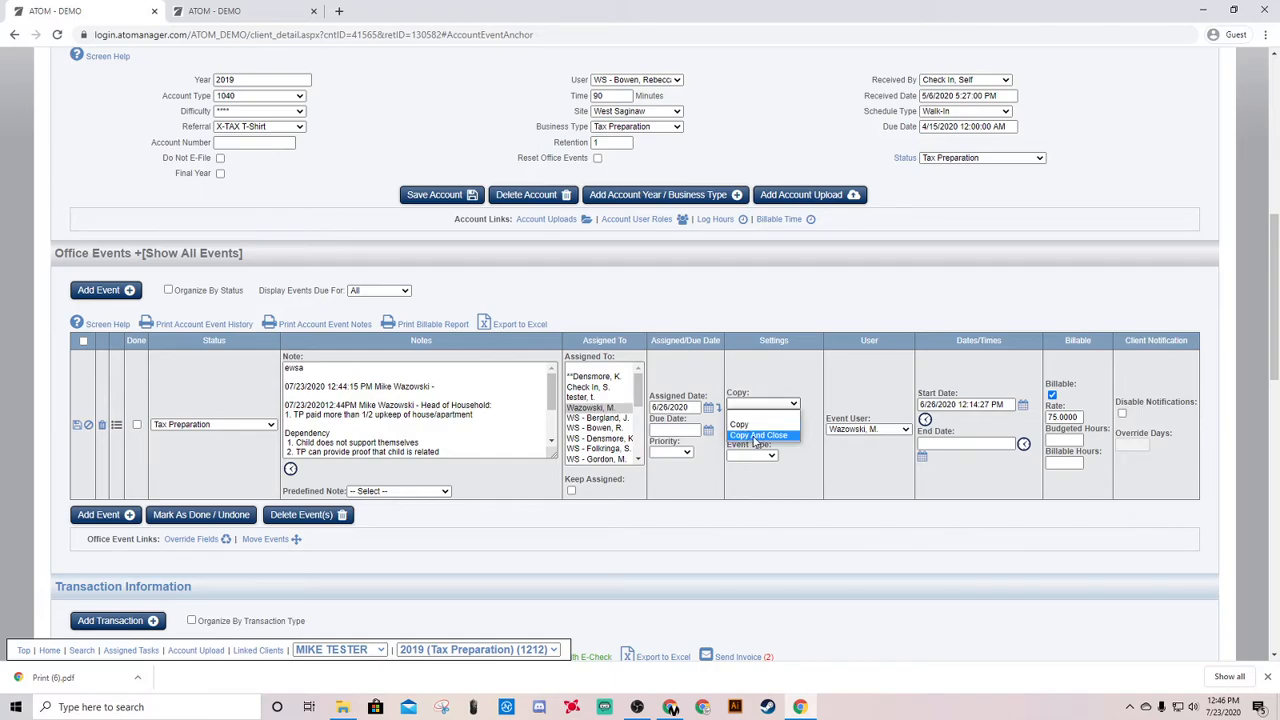
click(752, 437)
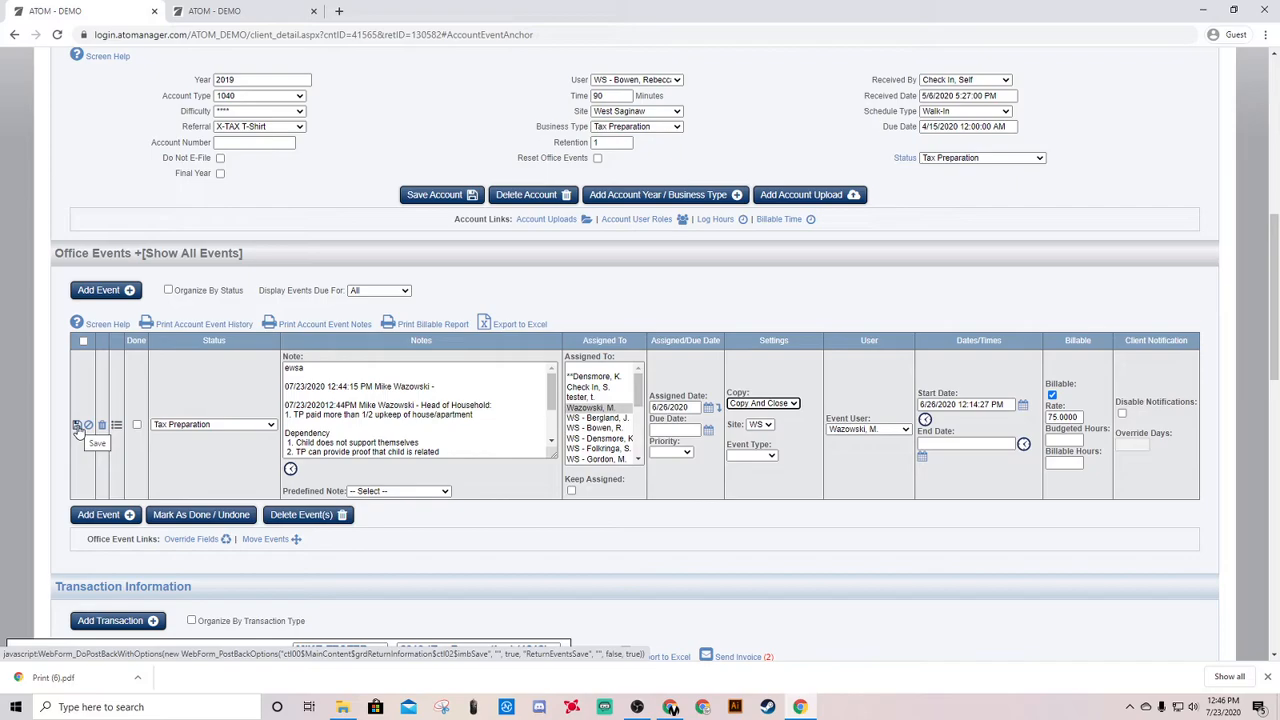
- View the event's Site, Event Type and Event User choices, and leave editing without saving
click(766, 425)
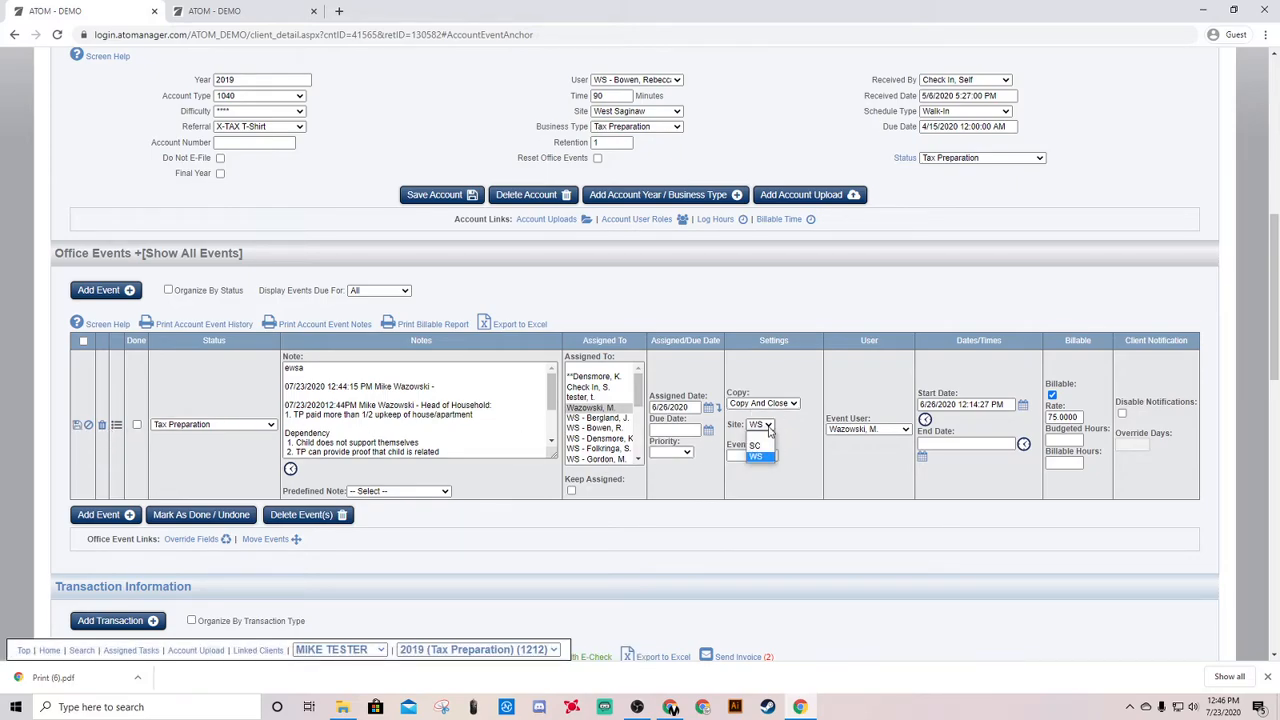
click(794, 427)
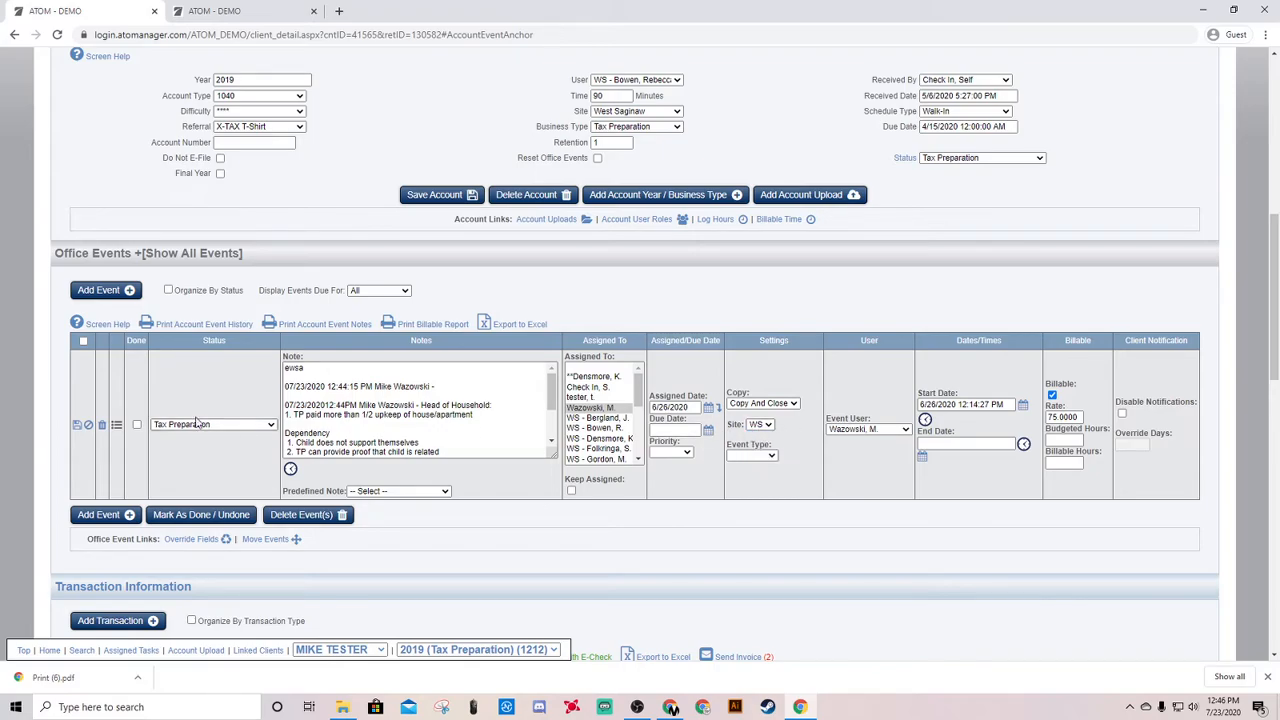
click(771, 456)
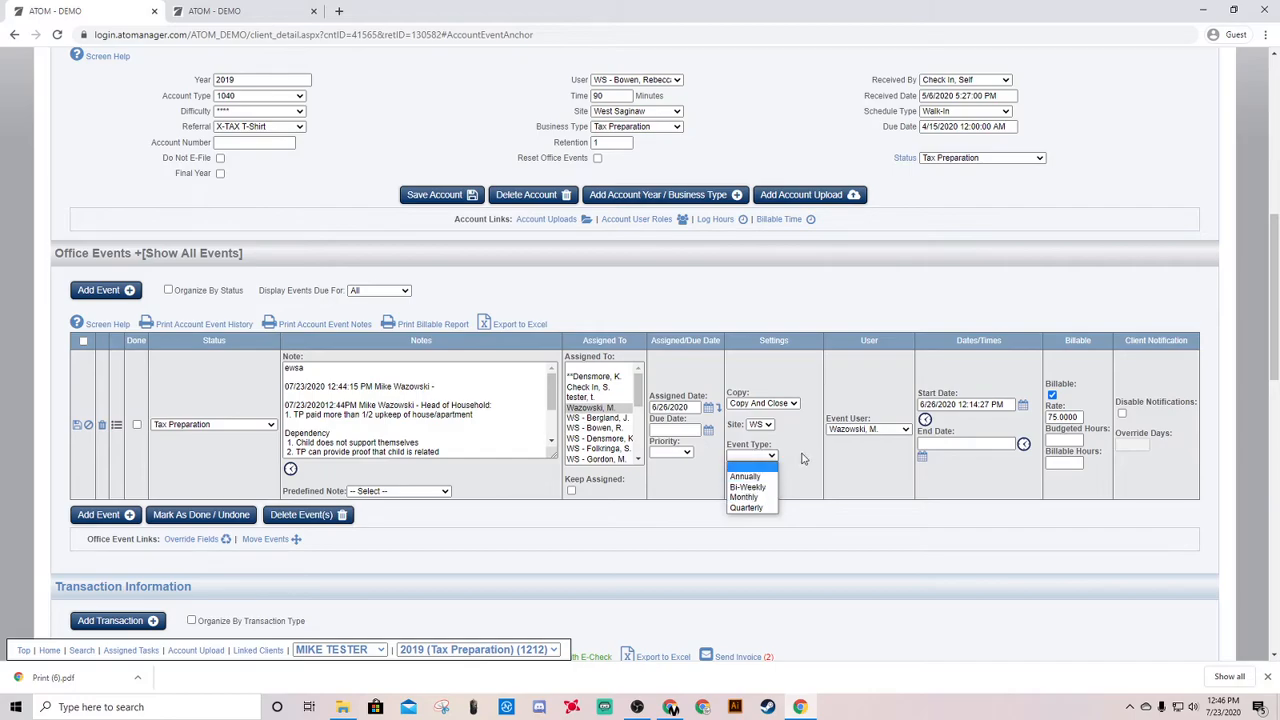
click(800, 459)
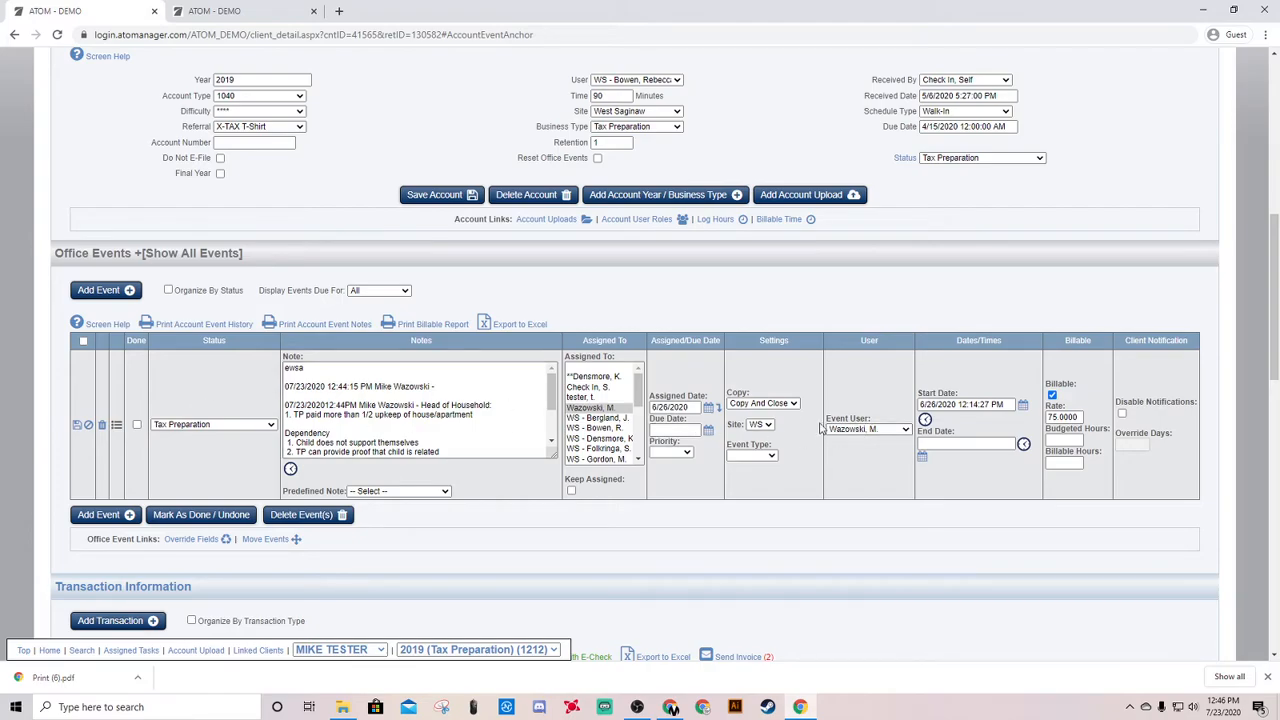
click(860, 430)
click(865, 471)
click(89, 426)
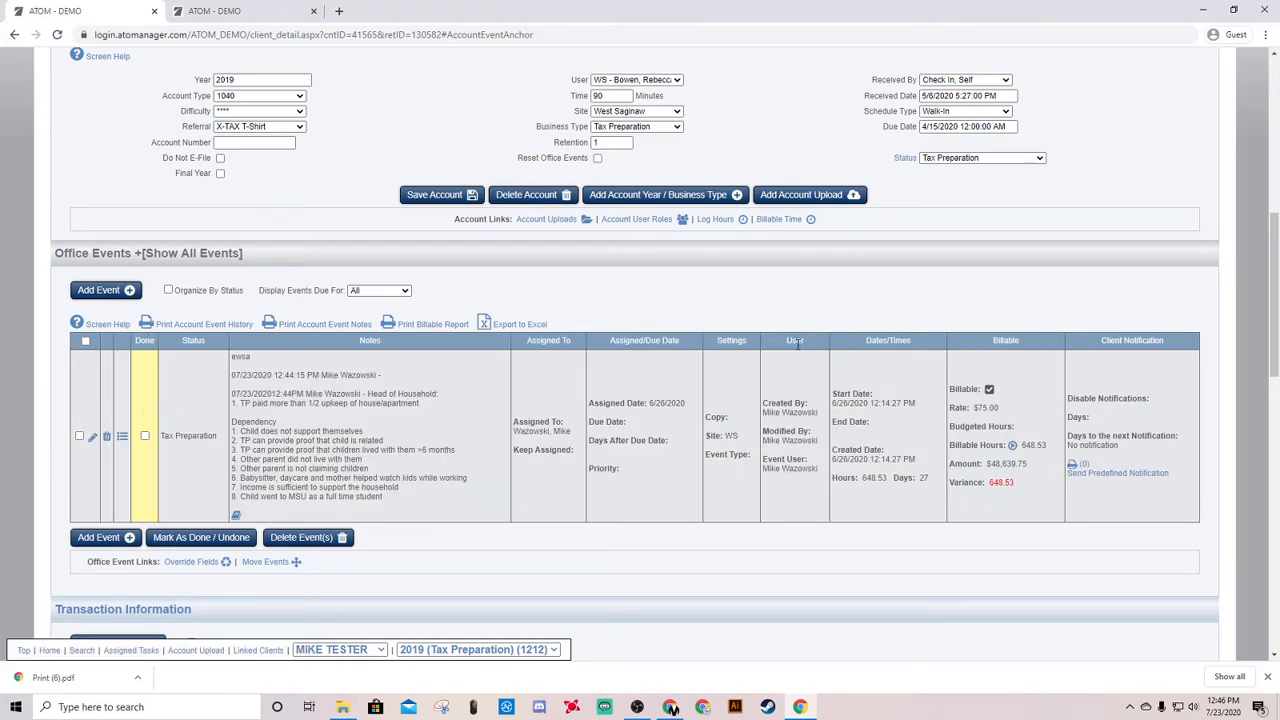
- Examine the Tax Preparation event's created-by, modified-by and event user entries, along with its dates and elapsed time
drag(787, 349, 803, 345)
click(789, 357)
drag(765, 431, 799, 470)
click(776, 457)
click(790, 482)
drag(833, 450, 906, 480)
click(867, 510)
click(869, 432)
- Try stamping the Tax Preparation event's End Date with the current date and time, and cancel the edit
click(93, 437)
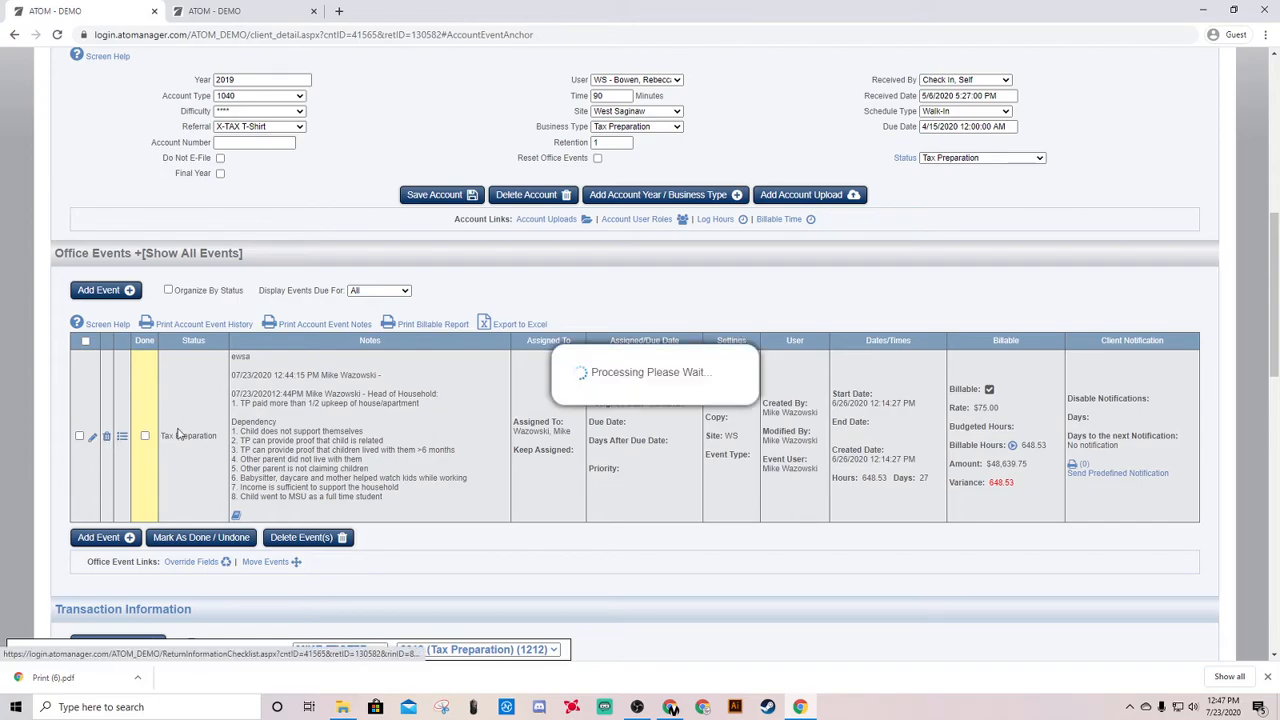
click(952, 441)
click(962, 444)
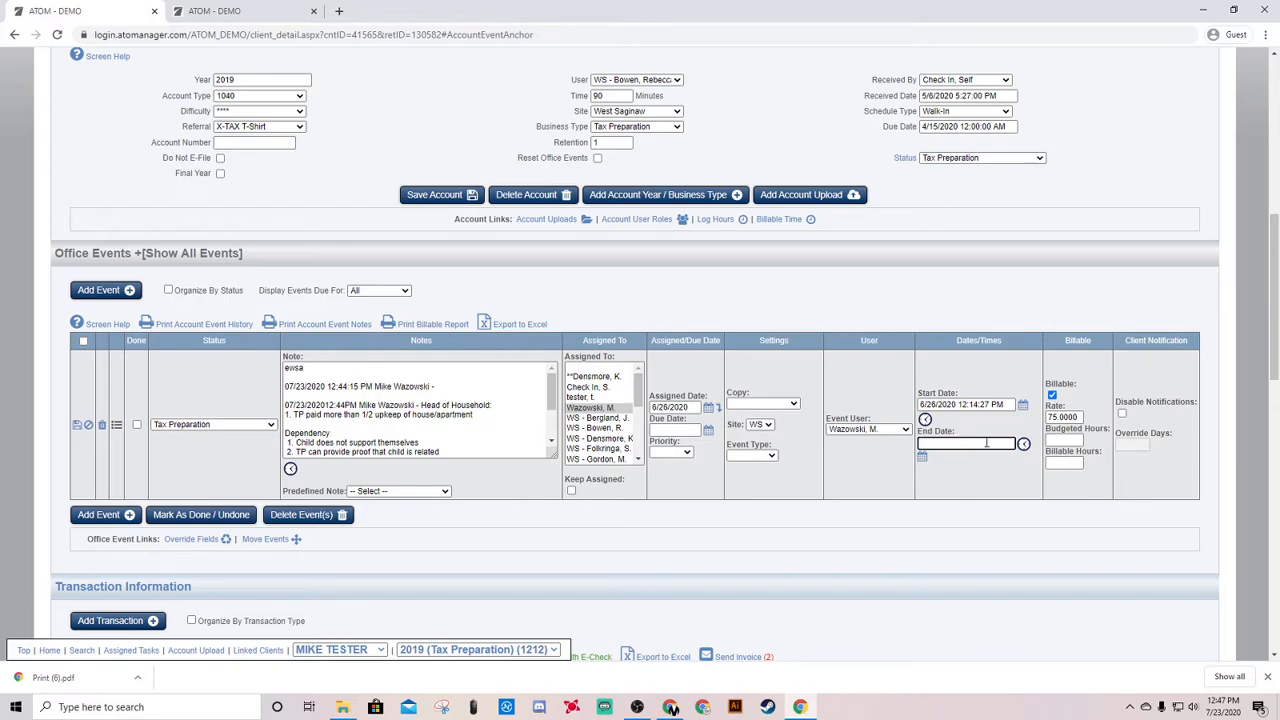
click(1023, 444)
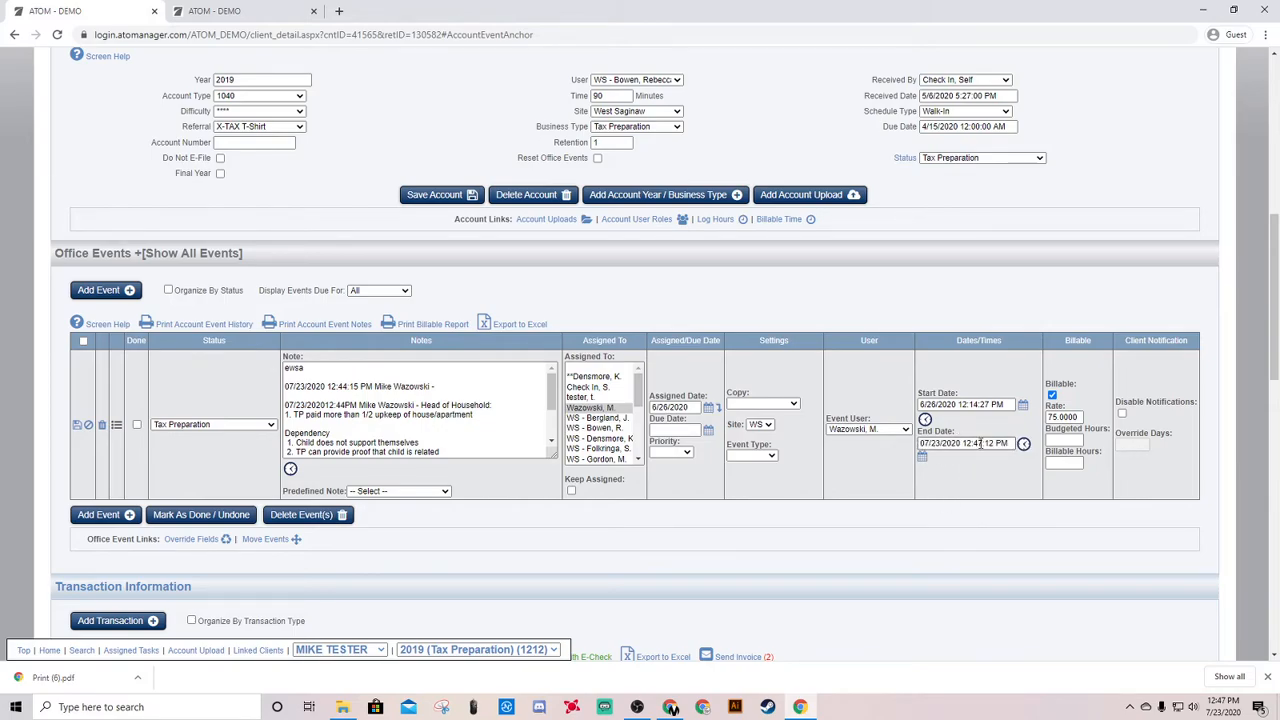
click(87, 426)
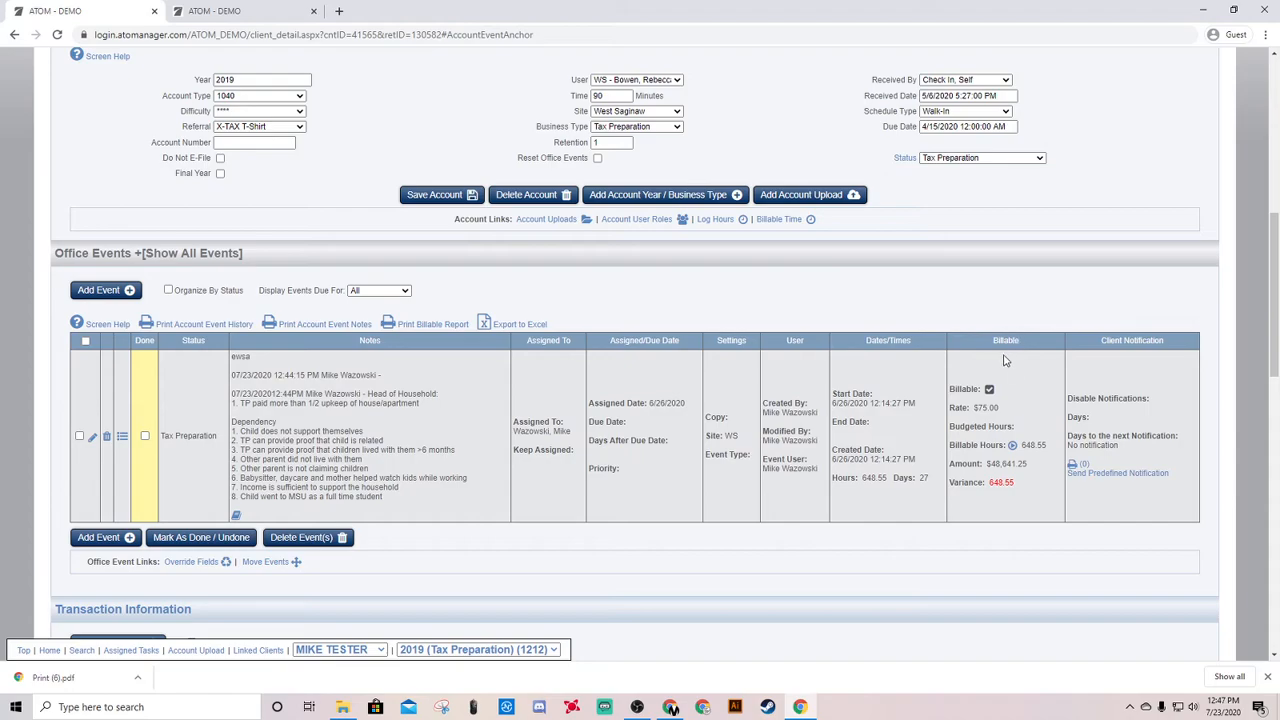
- Check the Tax Preparation event's Billable setting and toggle its billable hours timer
drag(950, 390, 970, 391)
click(990, 391)
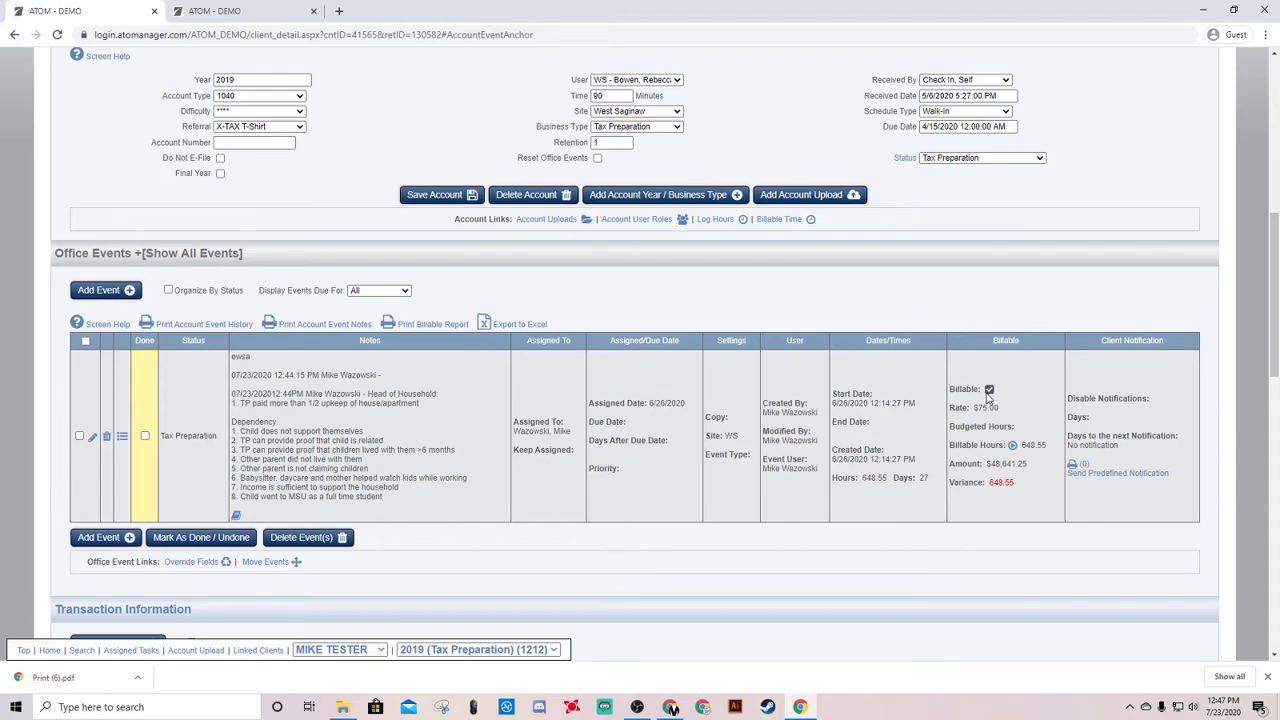
click(1013, 447)
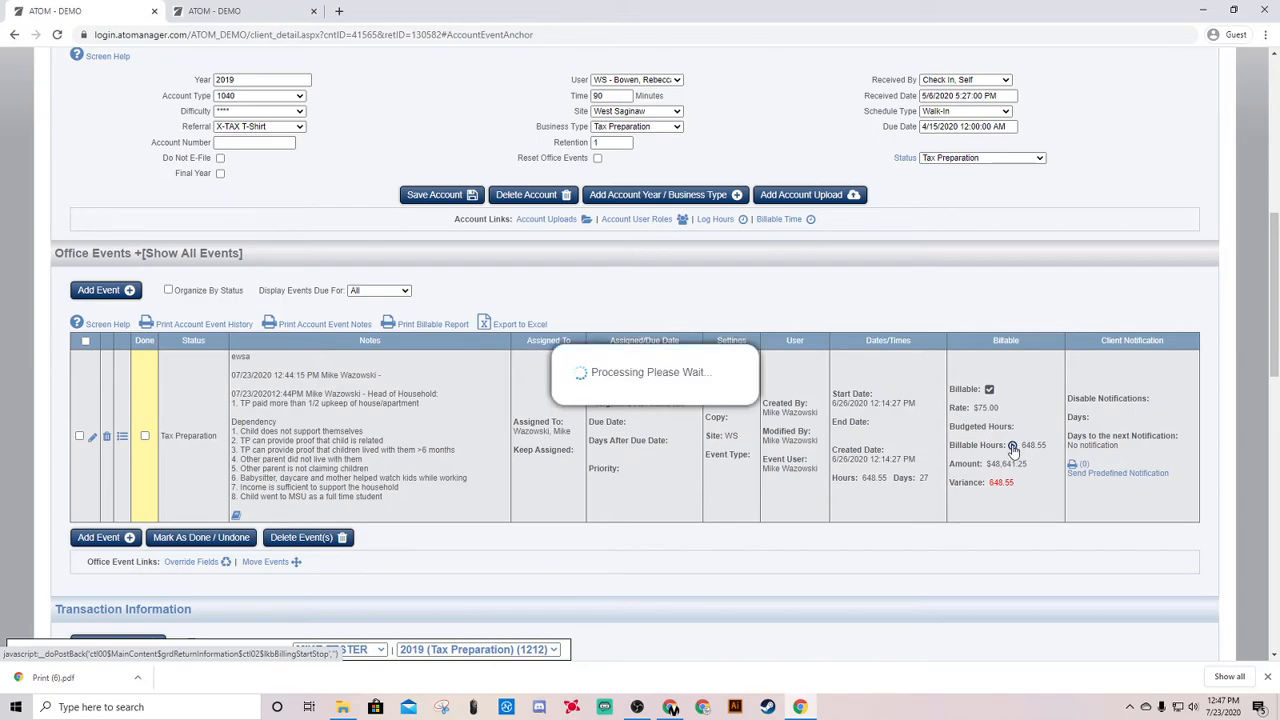
click(1019, 447)
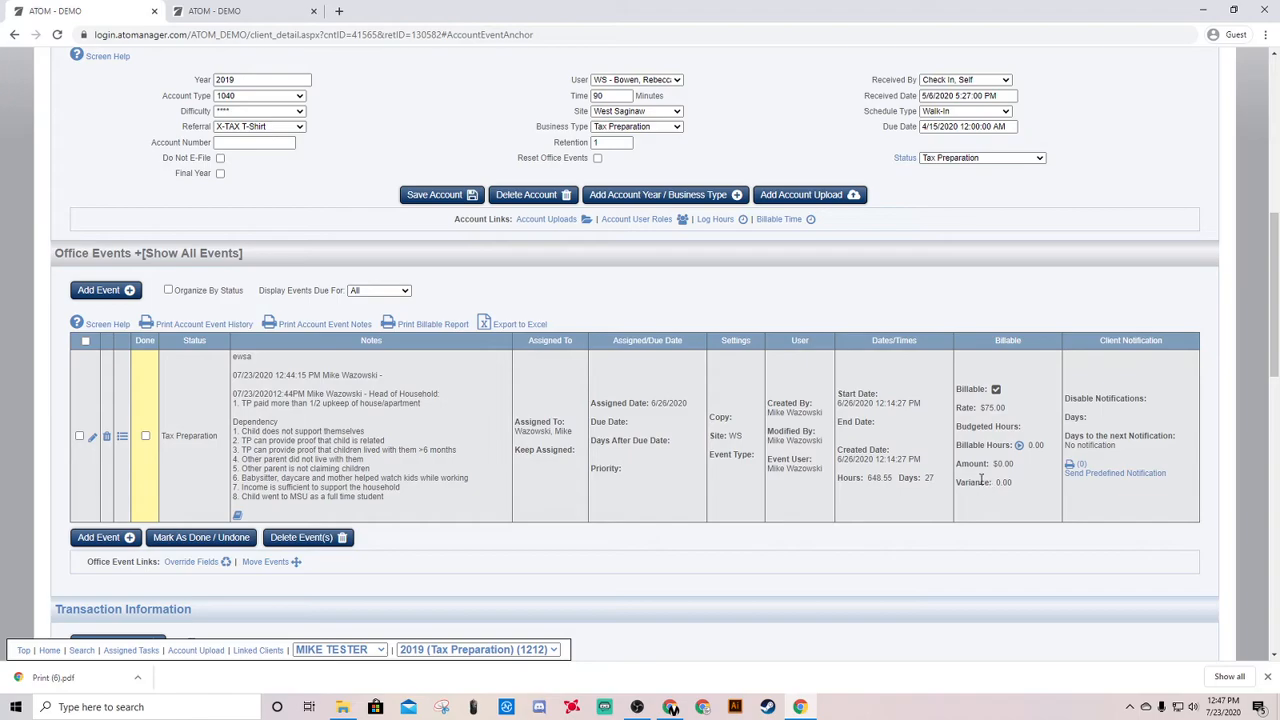
- Set the Tax Preparation event's Budgeted Hours to 4 and Billable Hours to 5, and save the event
click(1006, 480)
click(92, 436)
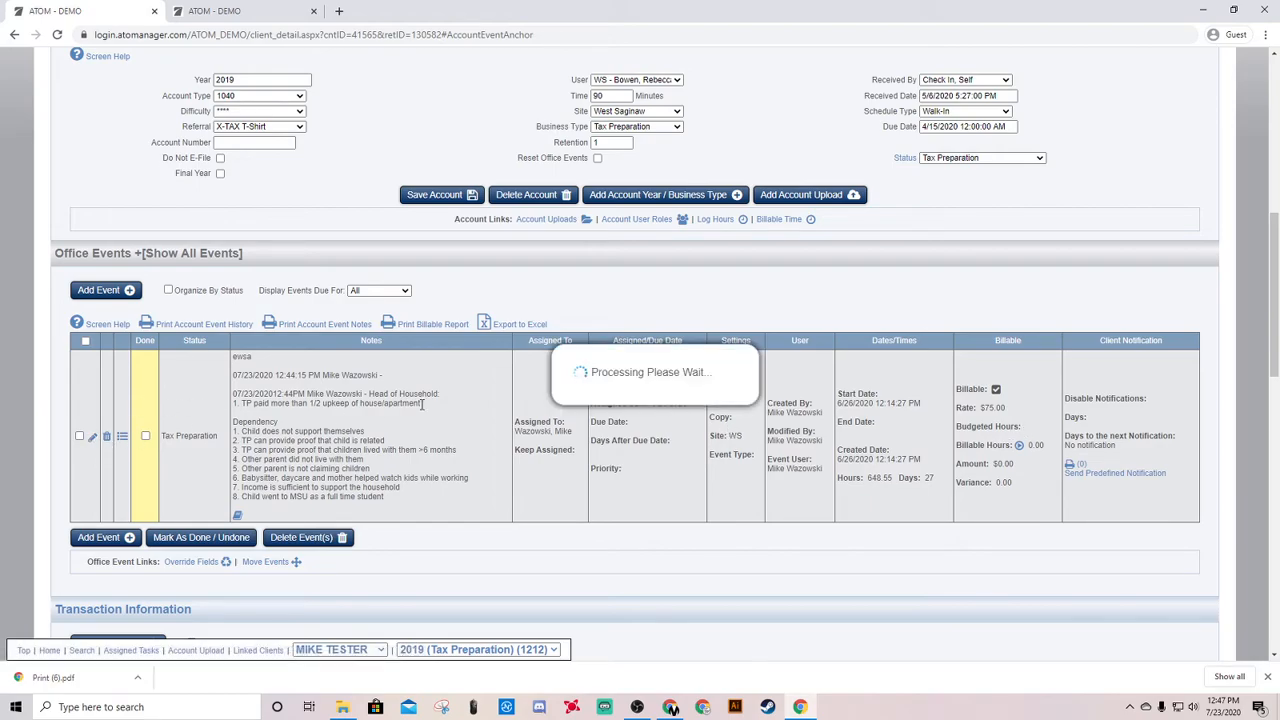
click(1063, 440)
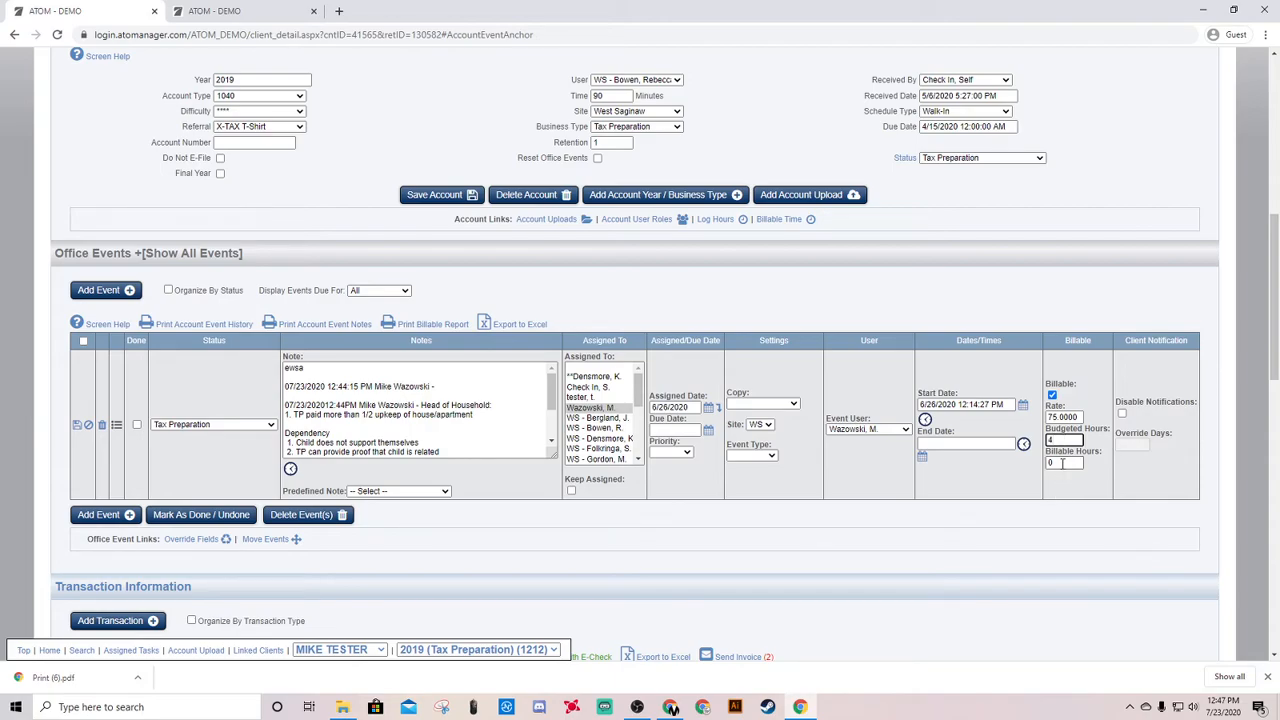
click(1055, 462)
click(102, 427)
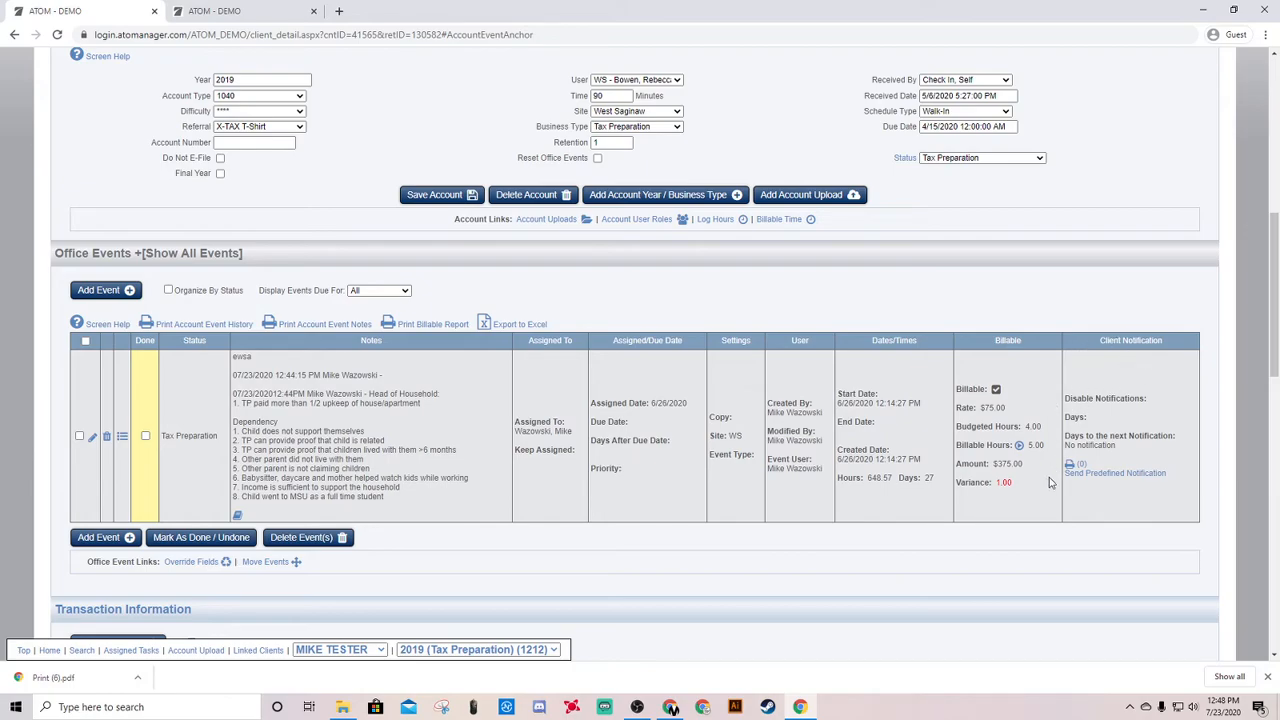
- View the client notification form for the Tax Preparation event, and close it without sending anything
click(1102, 474)
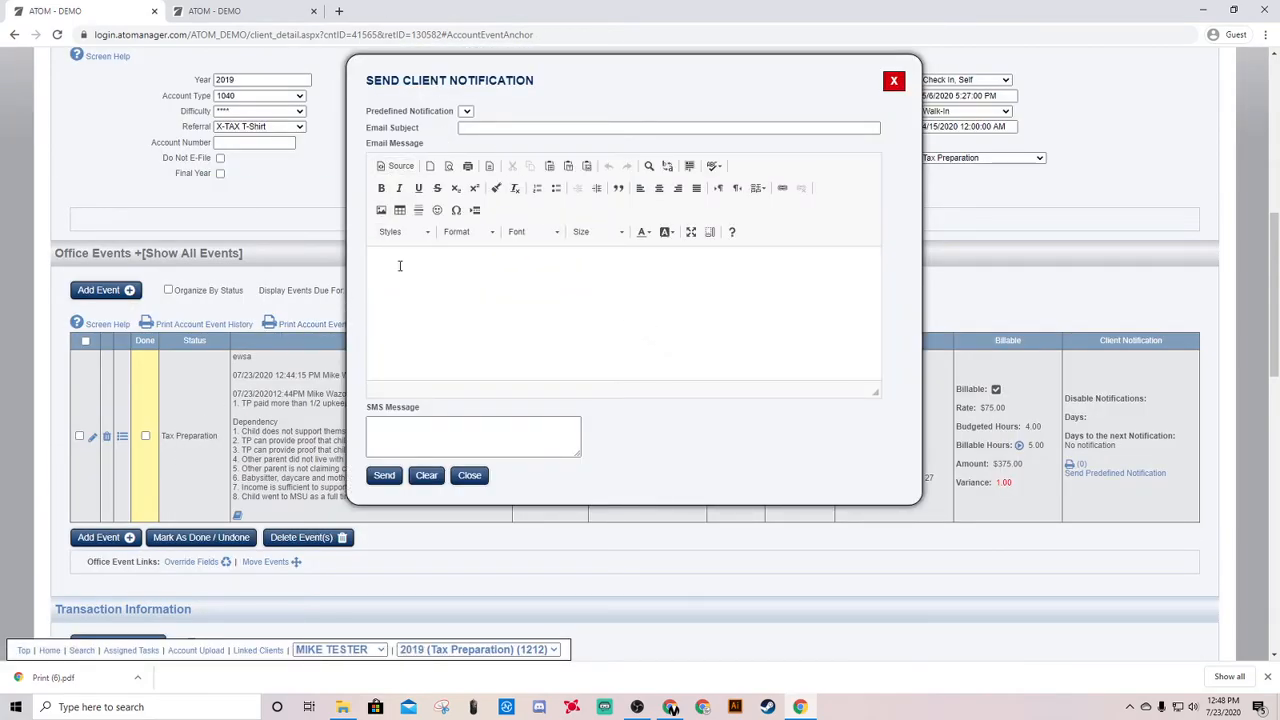
click(500, 127)
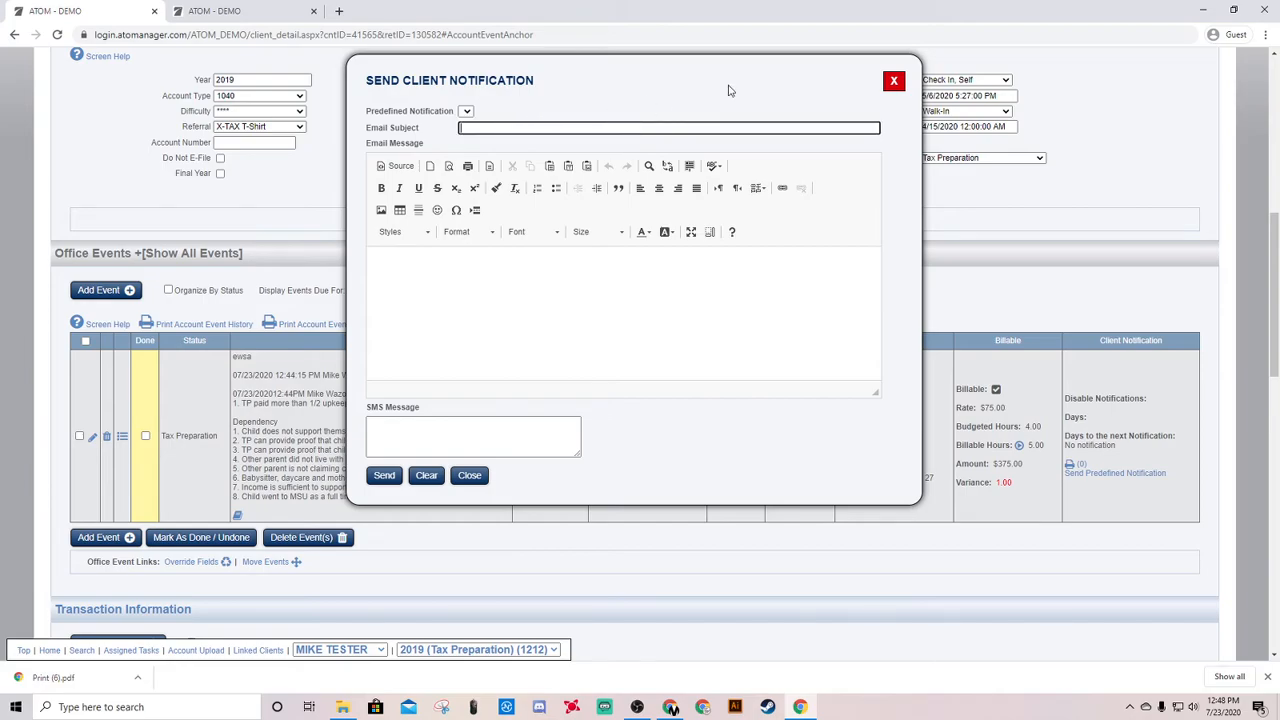
click(893, 80)
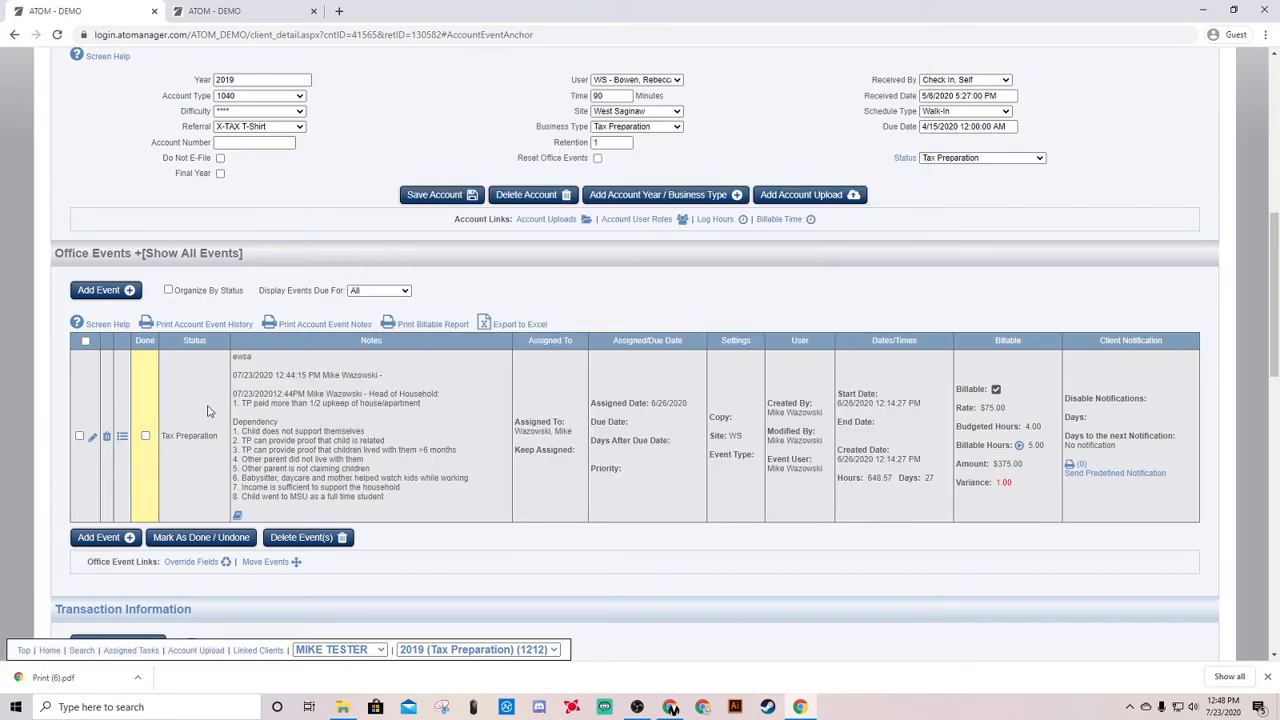
- Change the account's status to Rejects and save the account
click(952, 158)
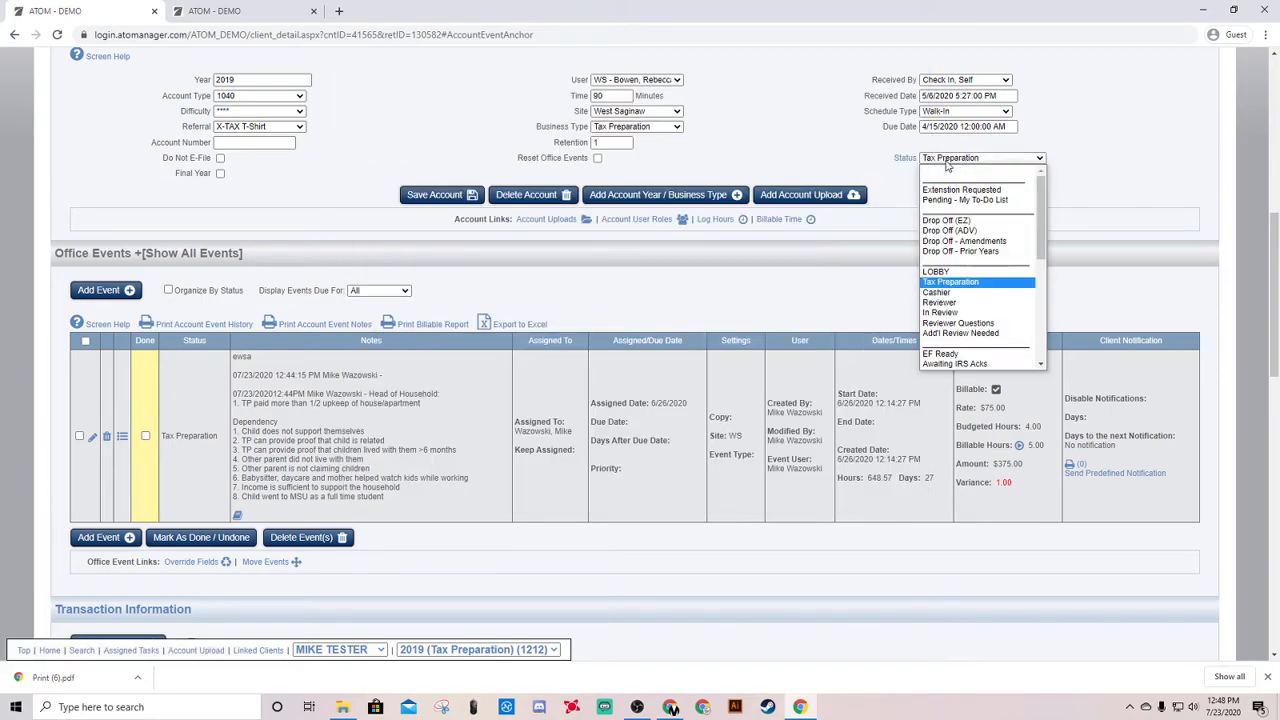
scroll(970, 230, down, 3)
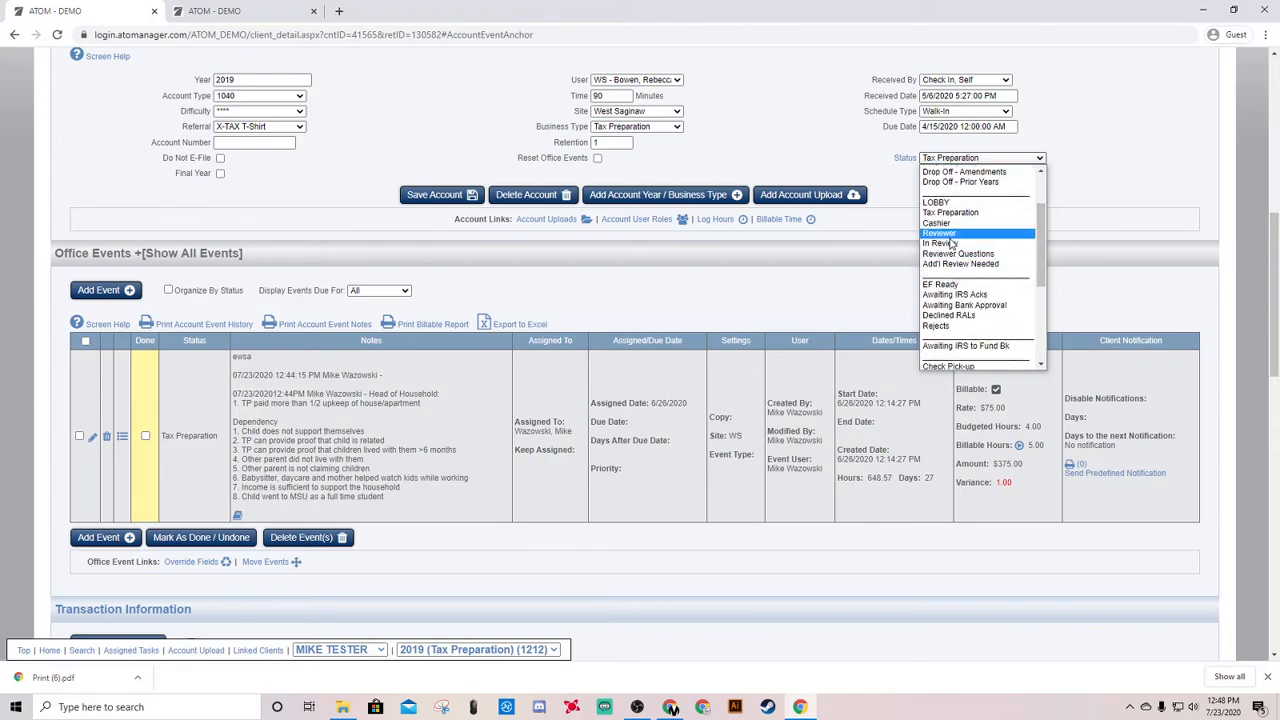
click(945, 243)
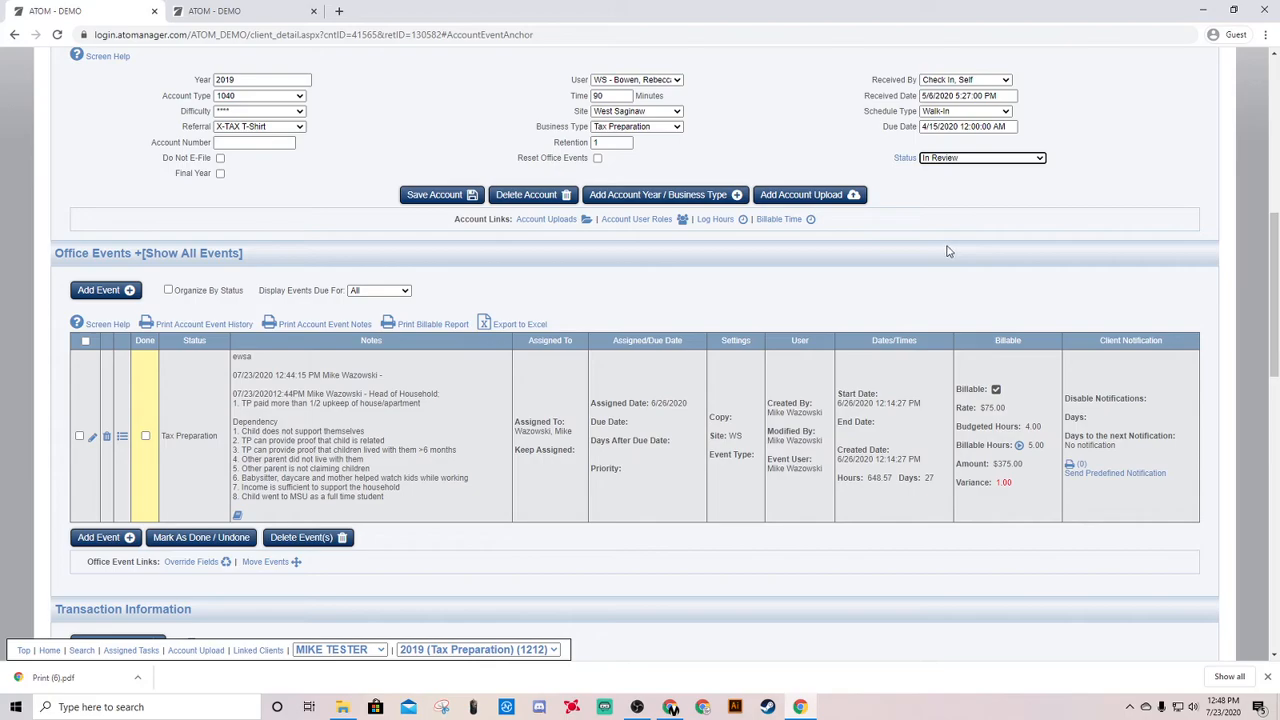
click(984, 159)
drag(1039, 229, 1034, 275)
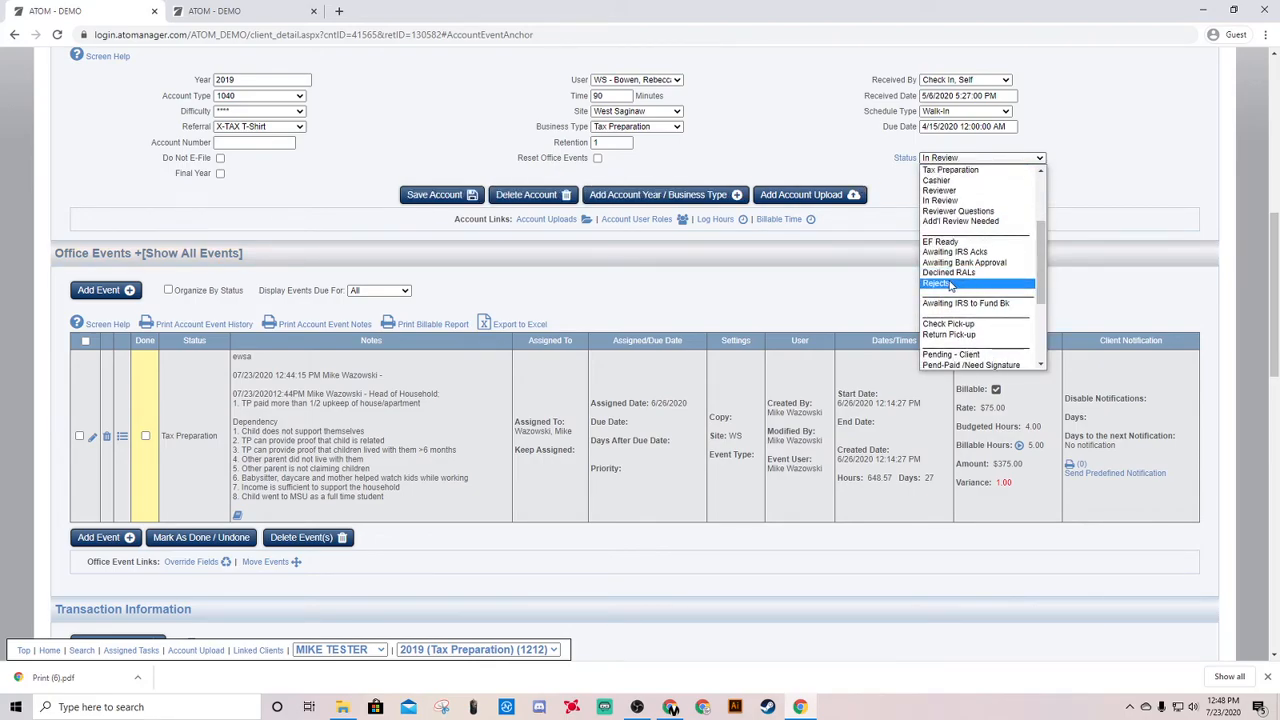
click(951, 285)
click(428, 196)
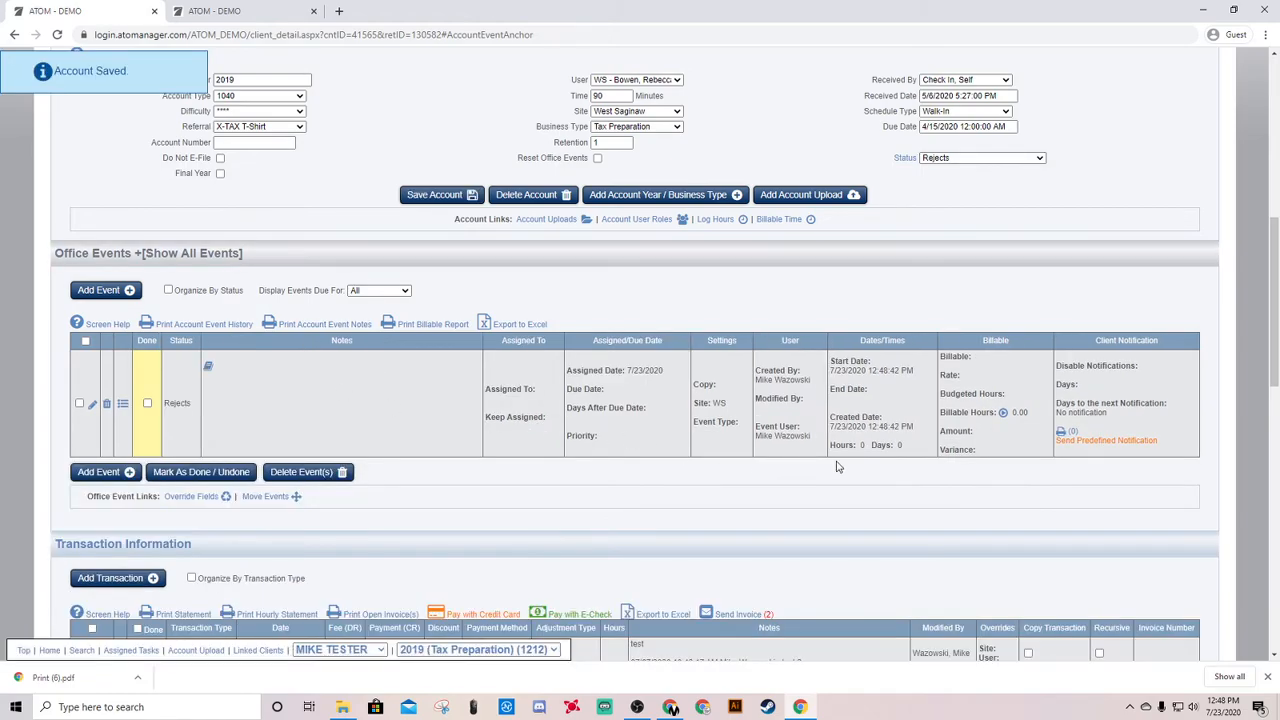
- Preview the predefined General Reject Message for the Rejects event, and close the notification without sending it
click(1108, 440)
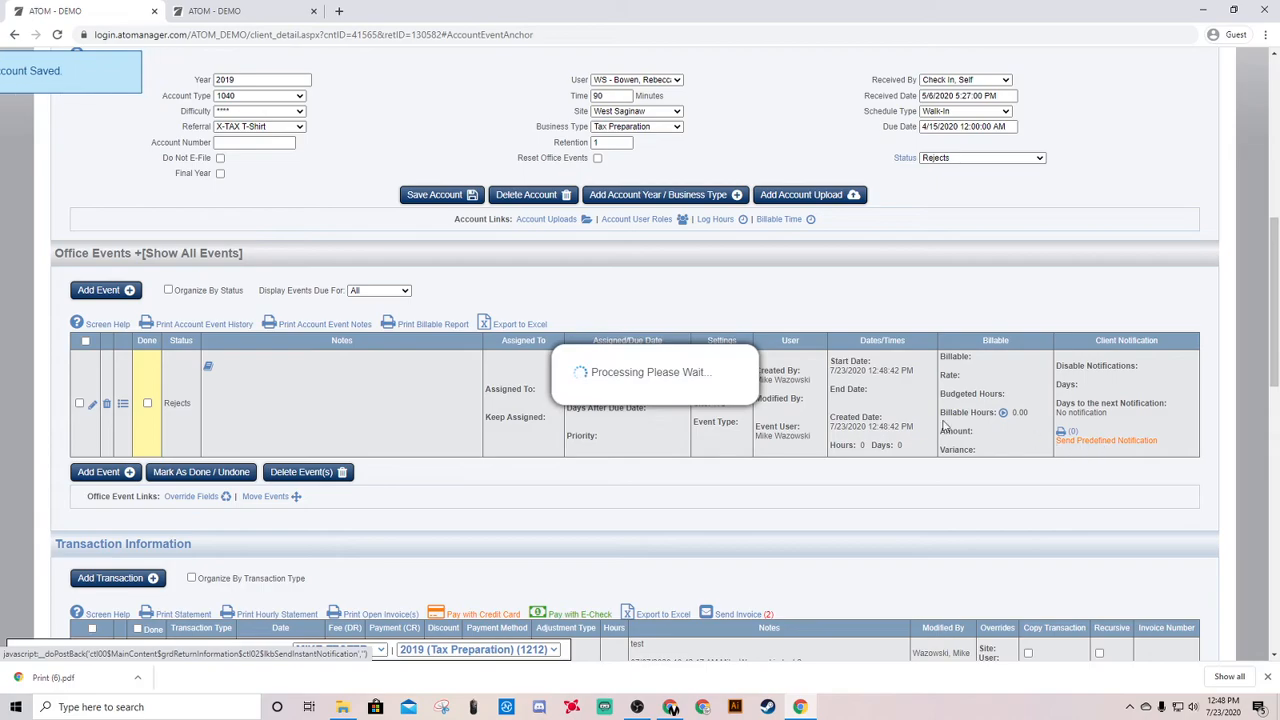
click(524, 112)
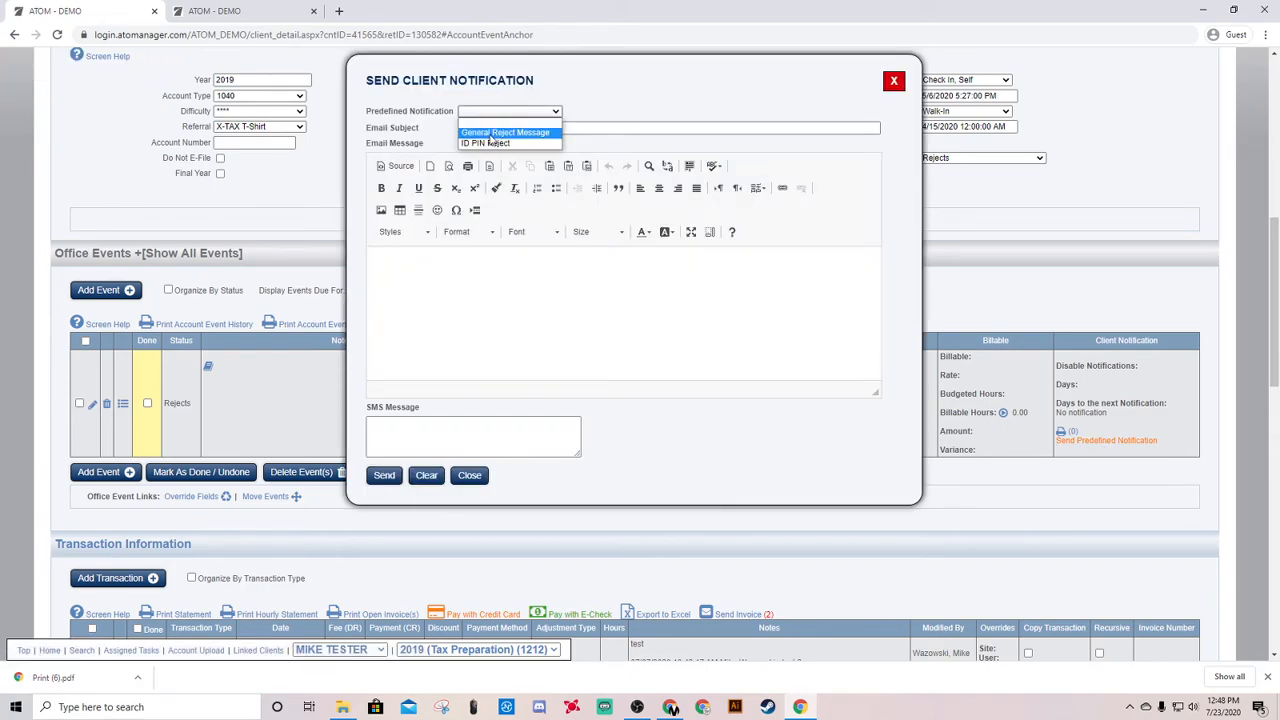
click(490, 134)
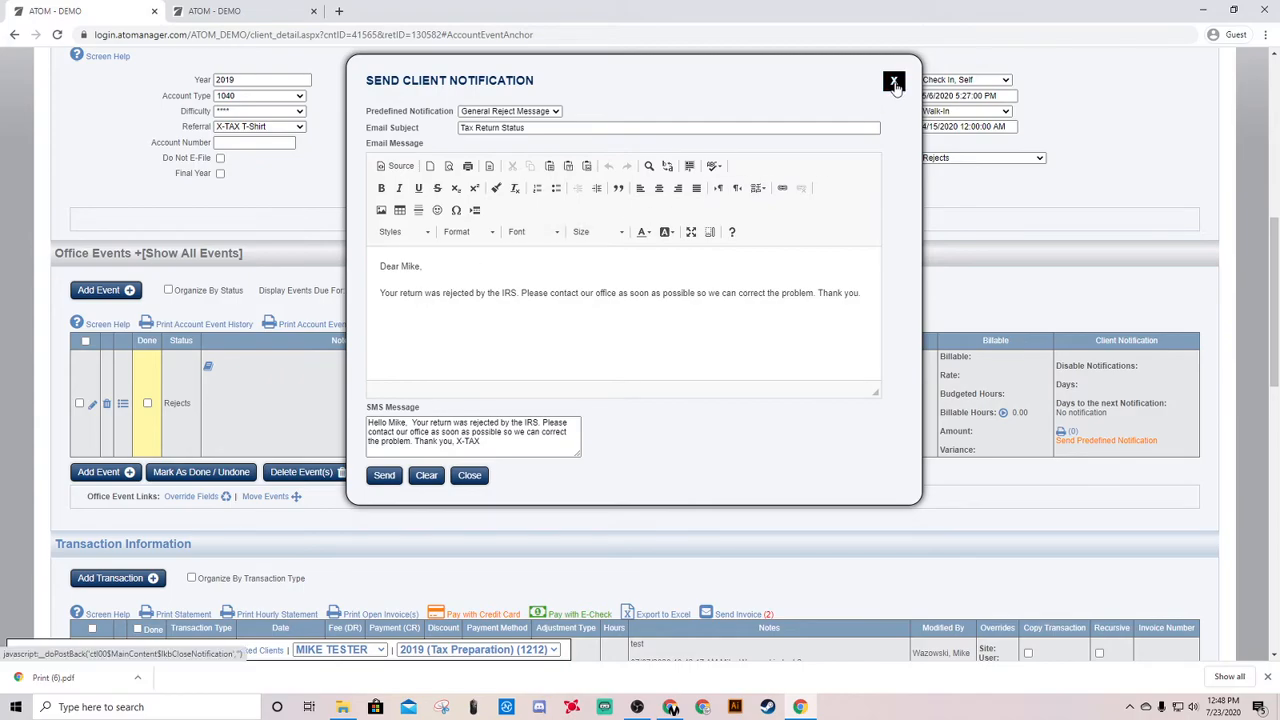
click(894, 82)
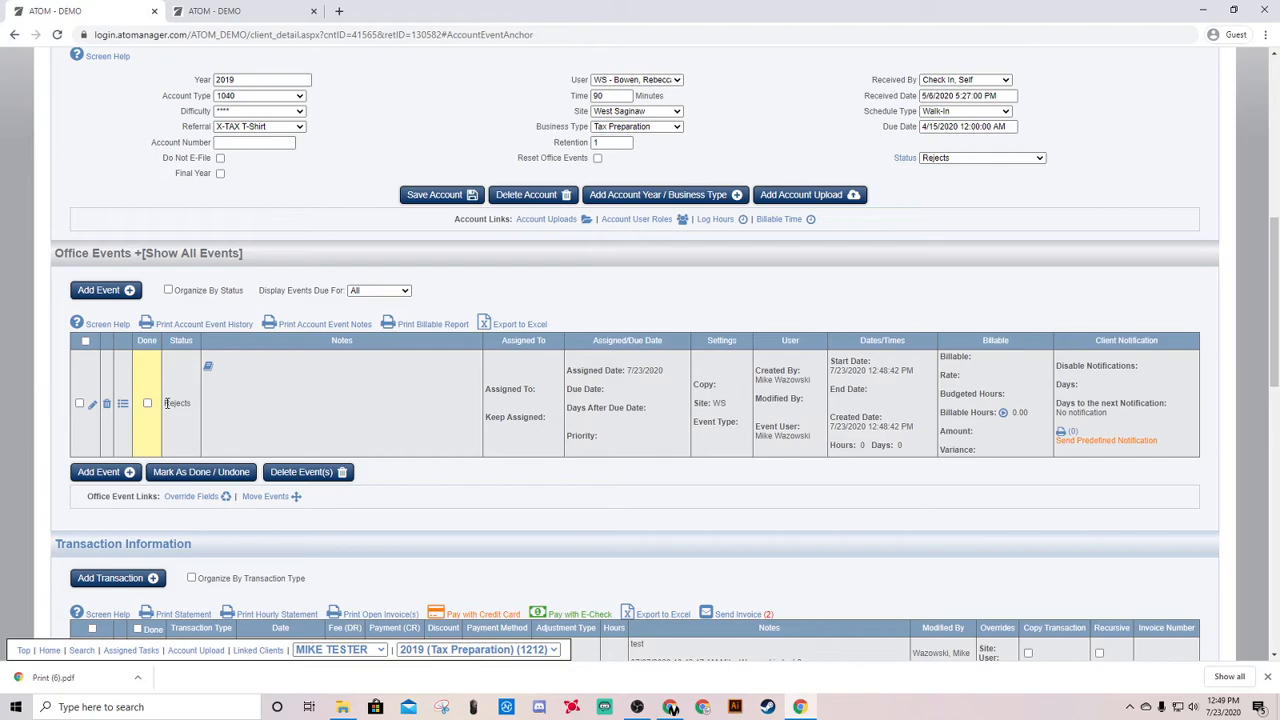
- Disable client notifications on the Rejects event, set its Override Days to 7, and save
click(90, 405)
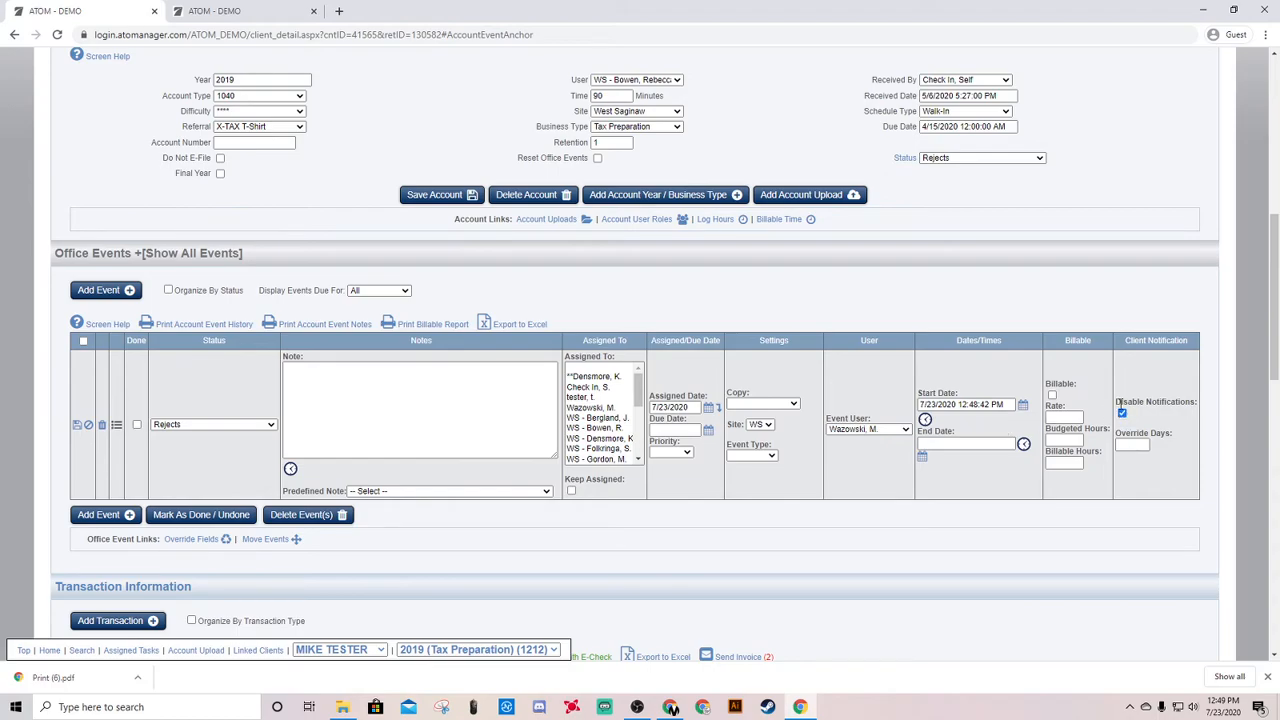
click(1140, 443)
click(76, 426)
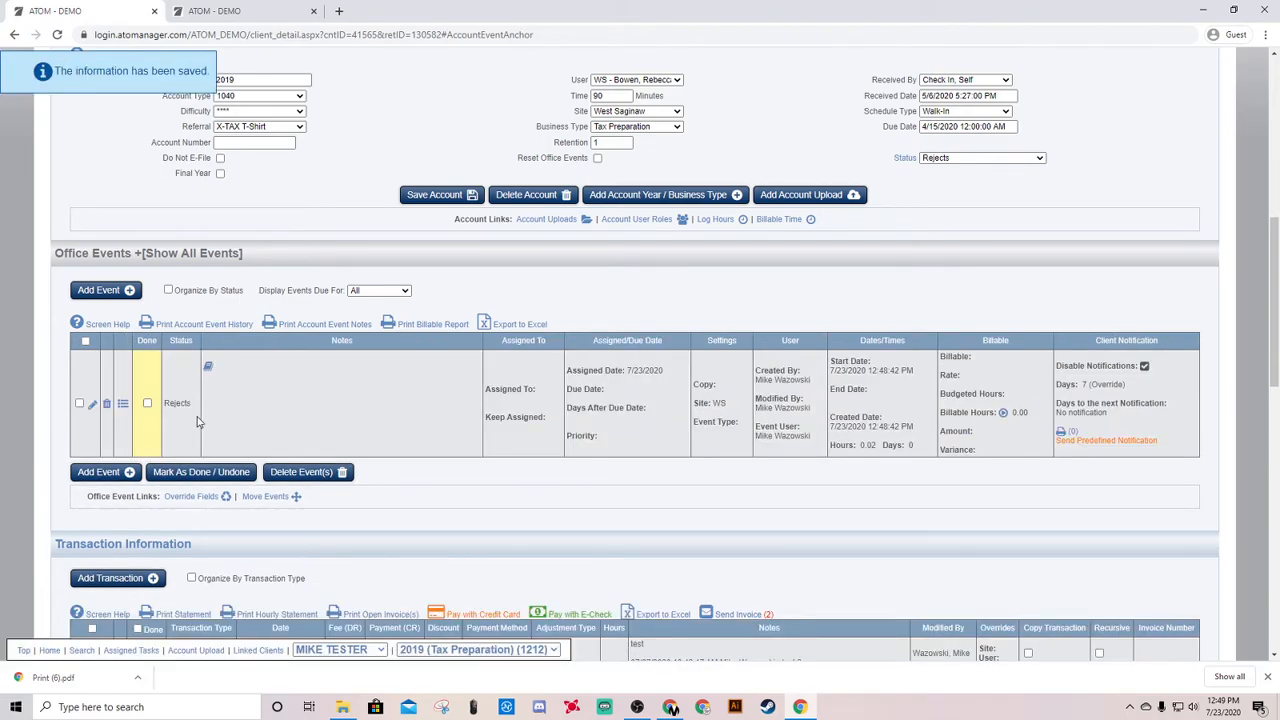
- Try ticking the Rejects event as Done, and clear the tick again
scroll(508, 496, down, 1)
scroll(508, 497, down, 1)
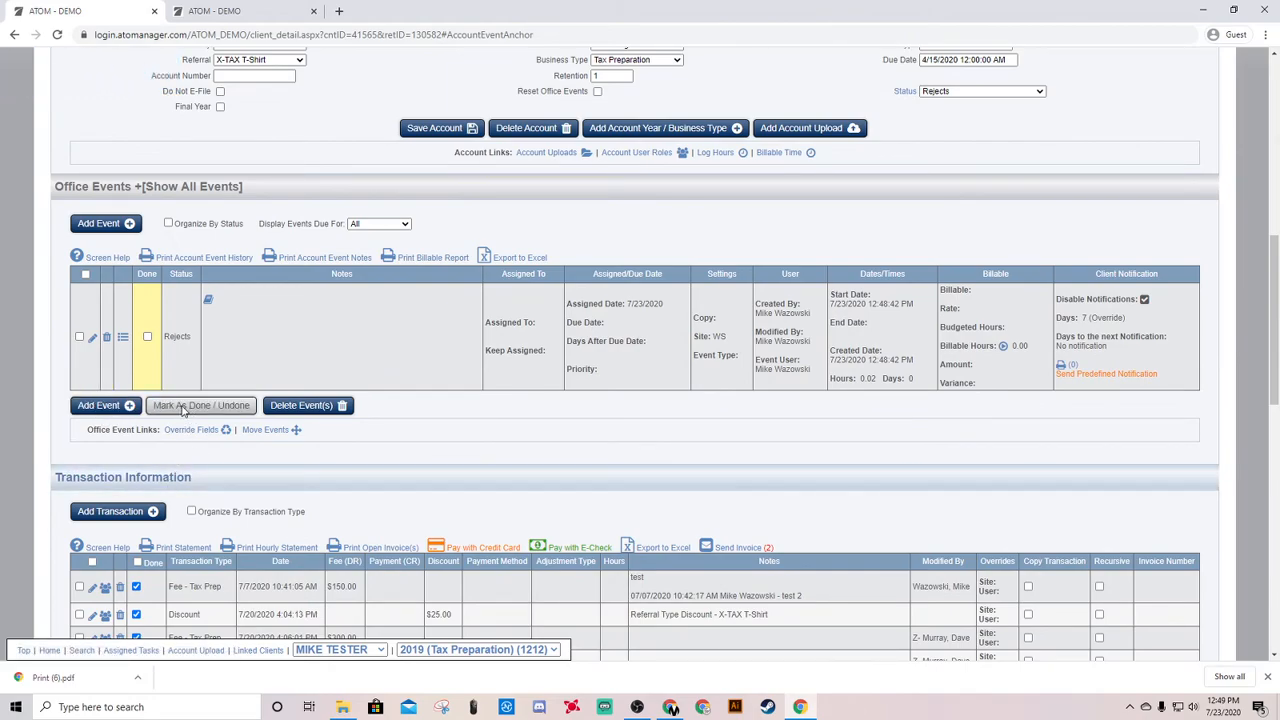
click(147, 337)
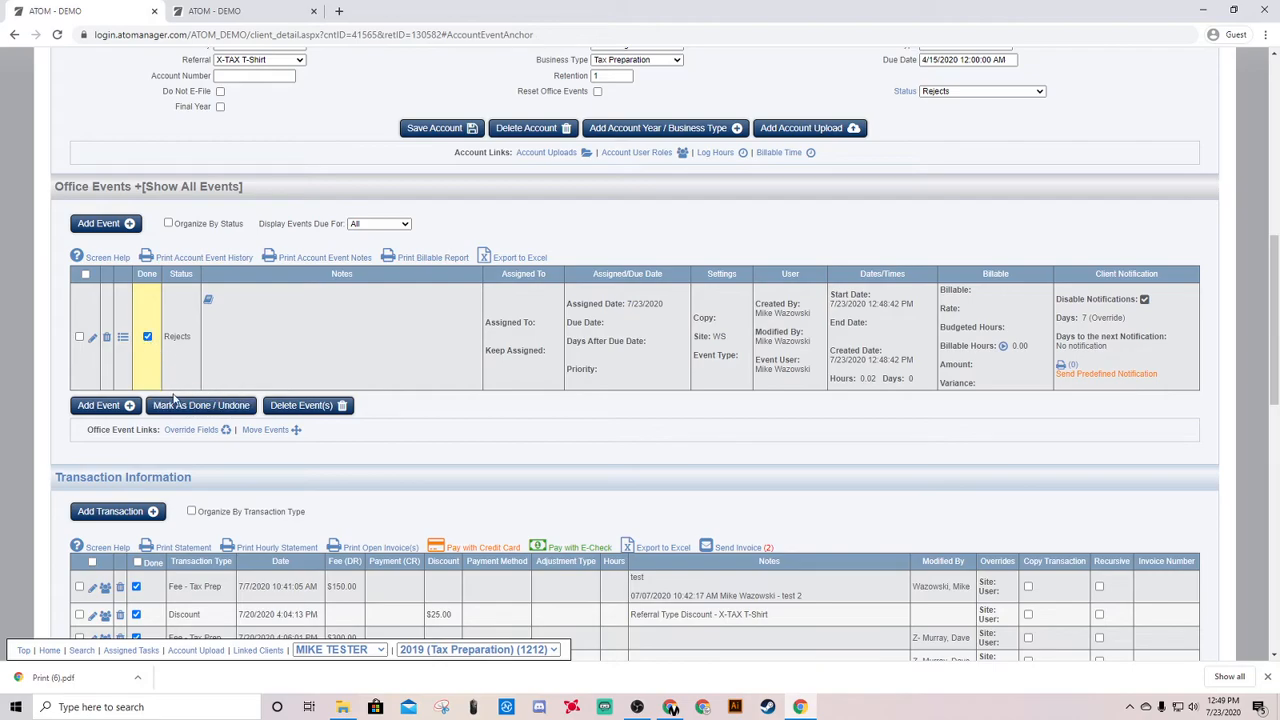
click(148, 338)
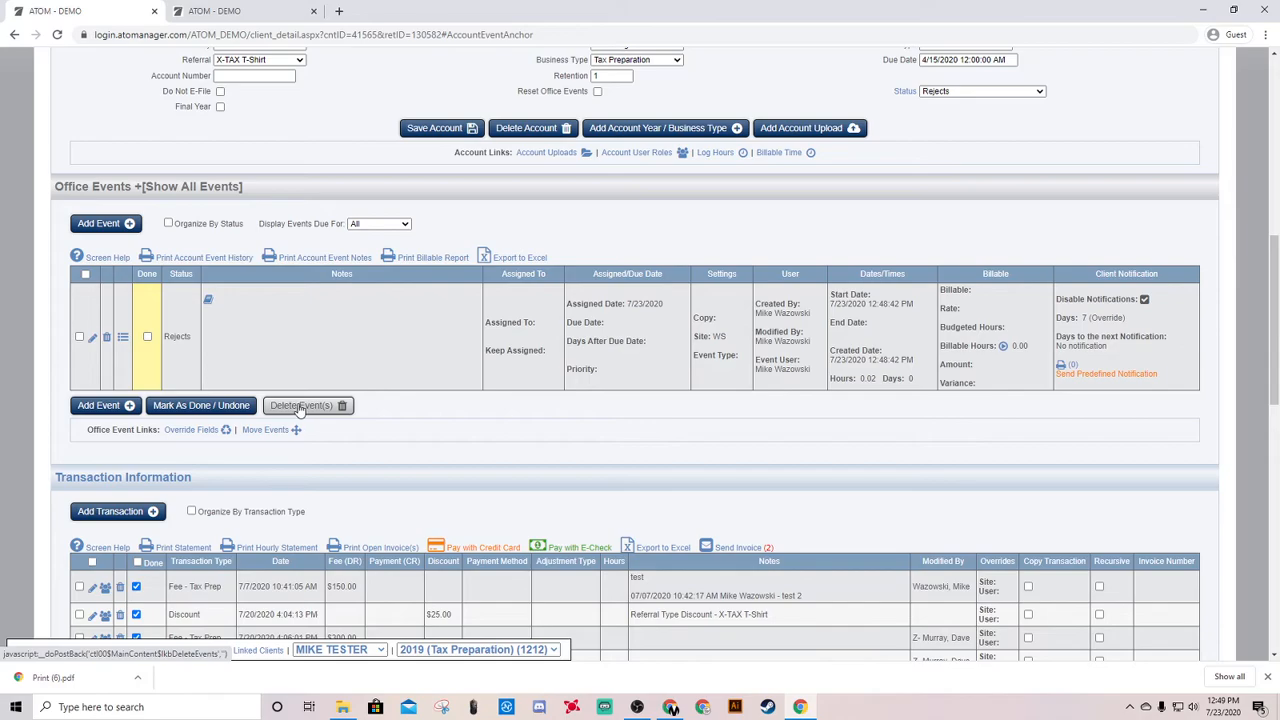
- Select the Rejects event, check the user's batch event fields override permission, and view the Override Events fields without applying any
click(79, 337)
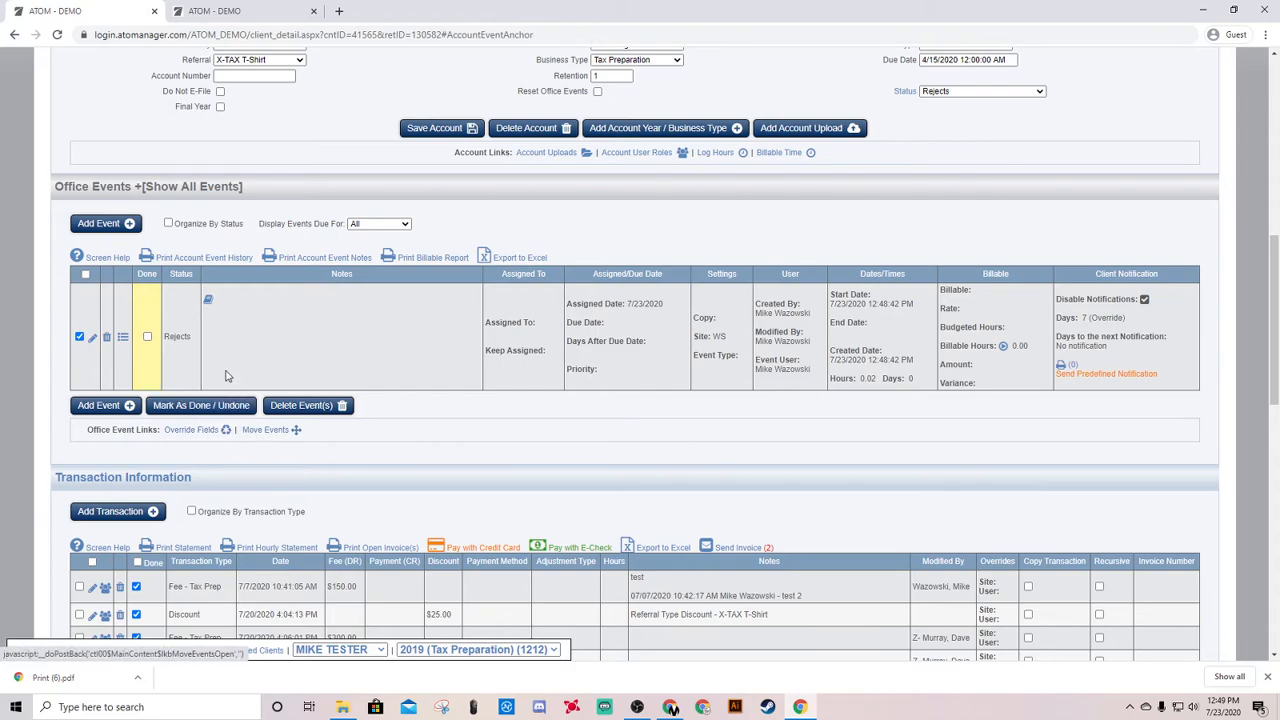
click(231, 14)
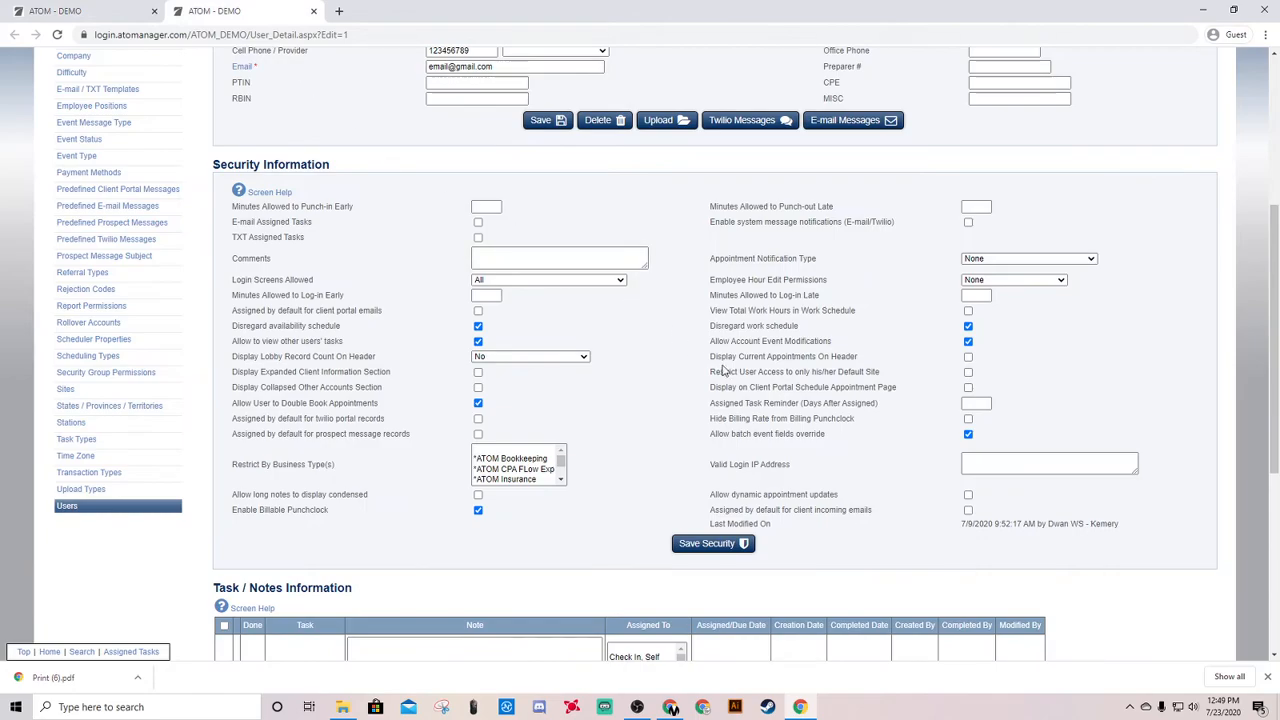
drag(711, 434, 827, 445)
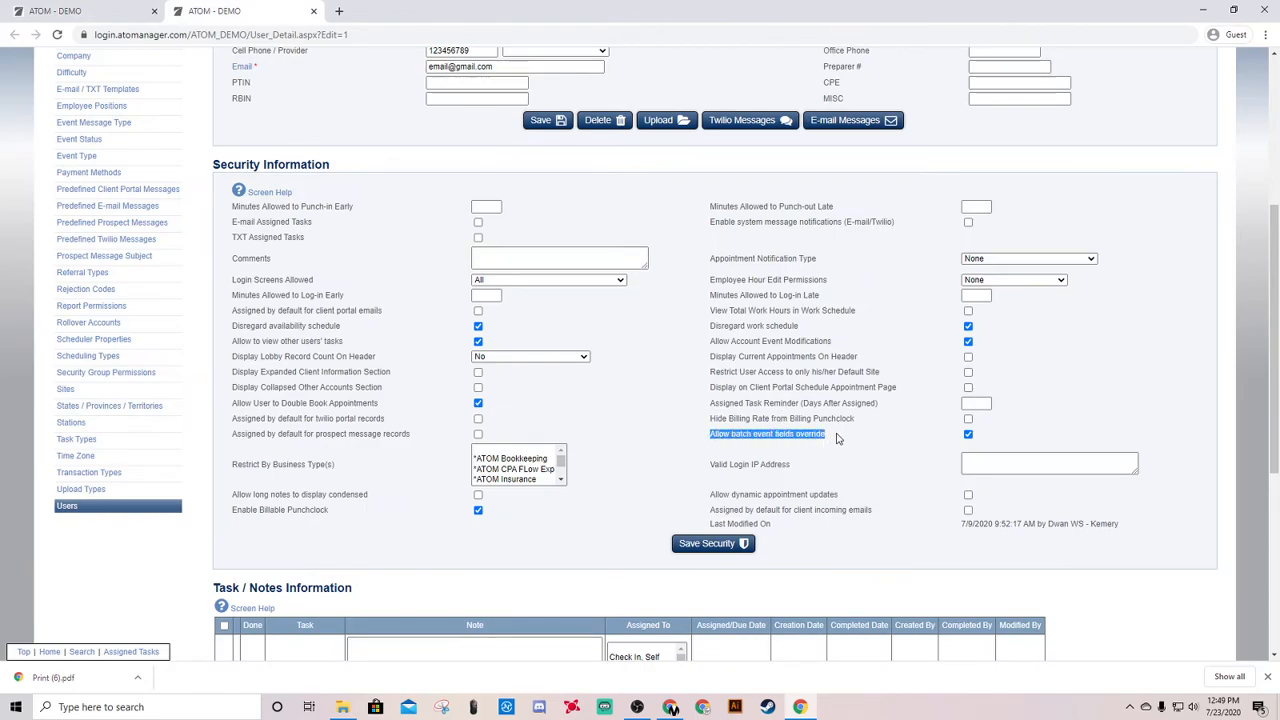
click(83, 6)
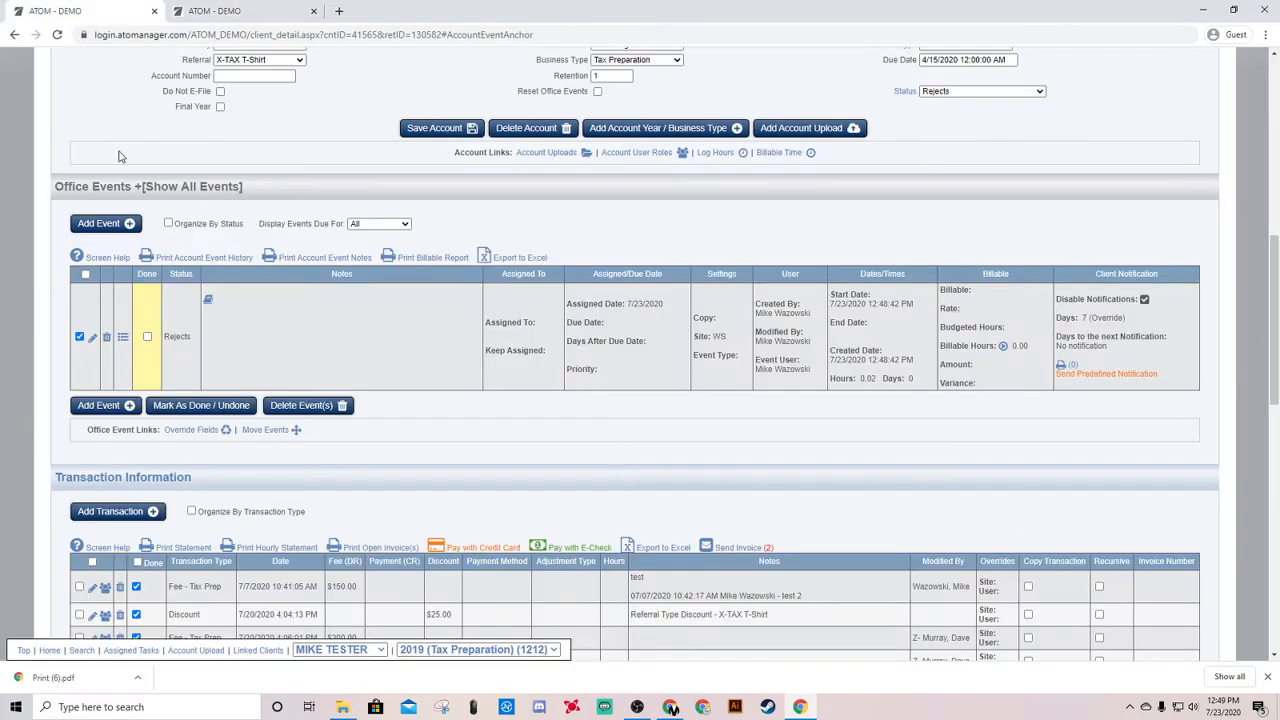
click(189, 432)
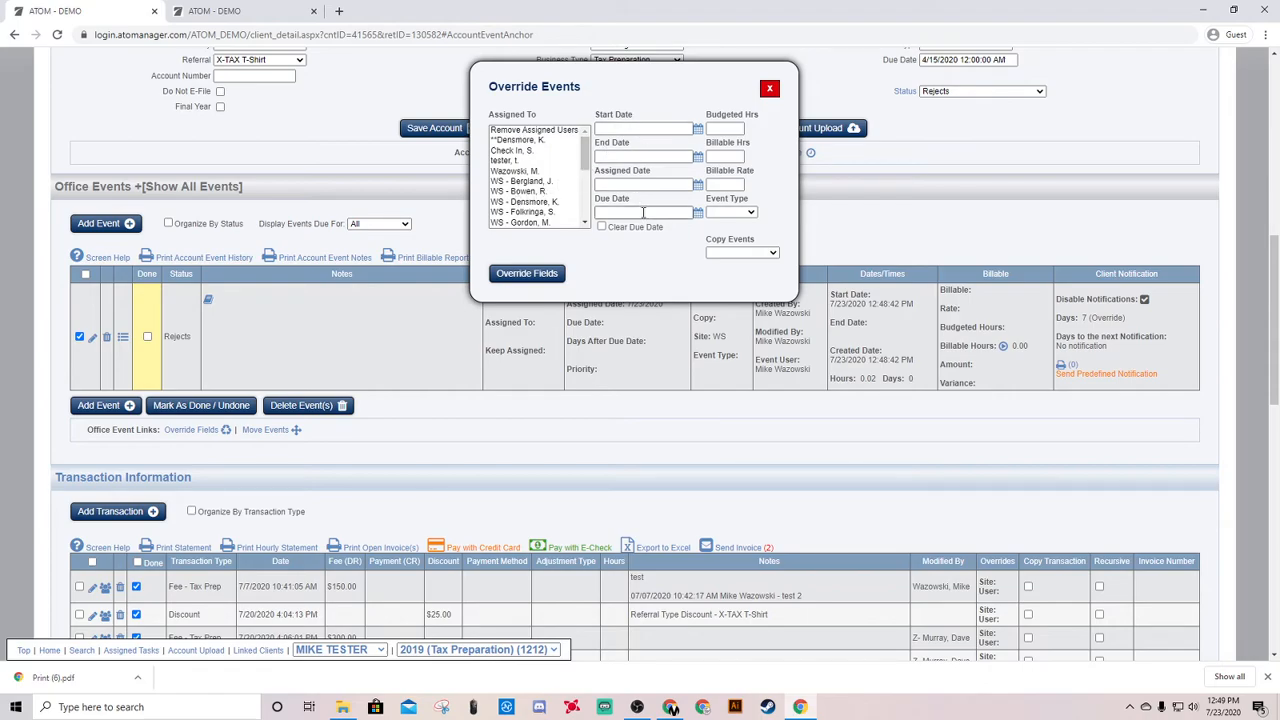
click(769, 88)
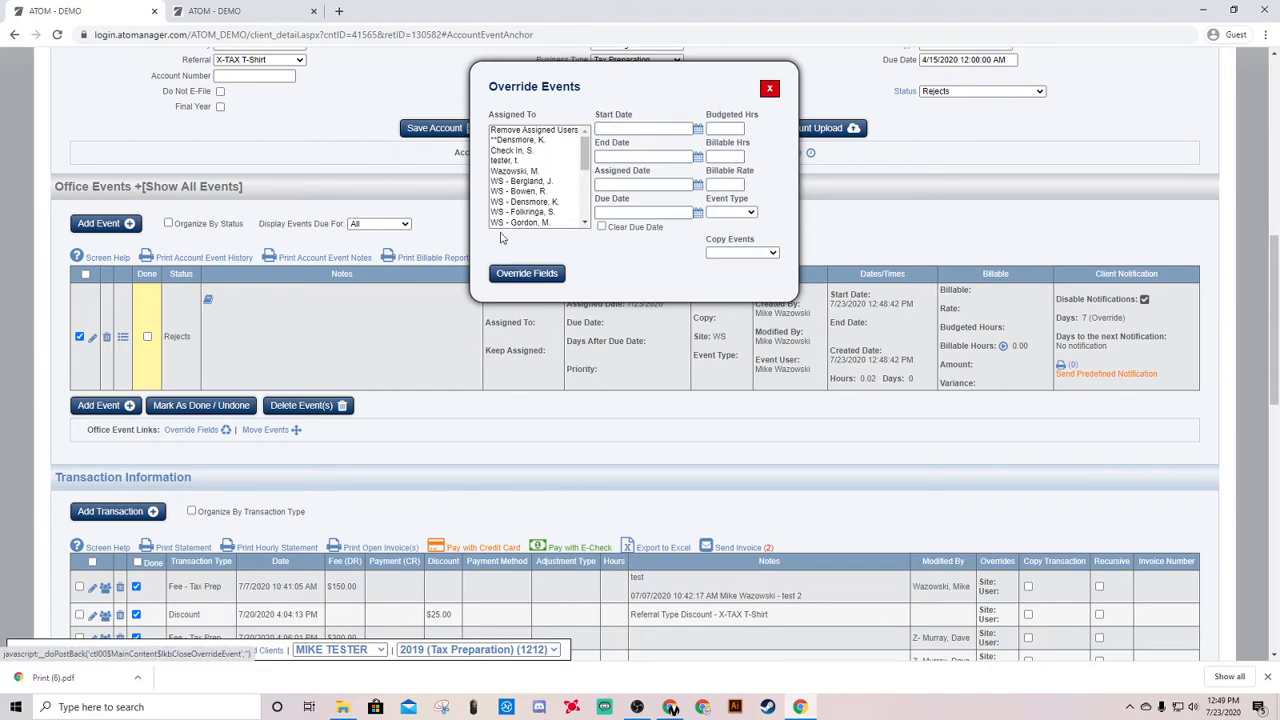
- View the account years available for moving the selected Rejects event, and close without moving it
click(264, 432)
click(630, 370)
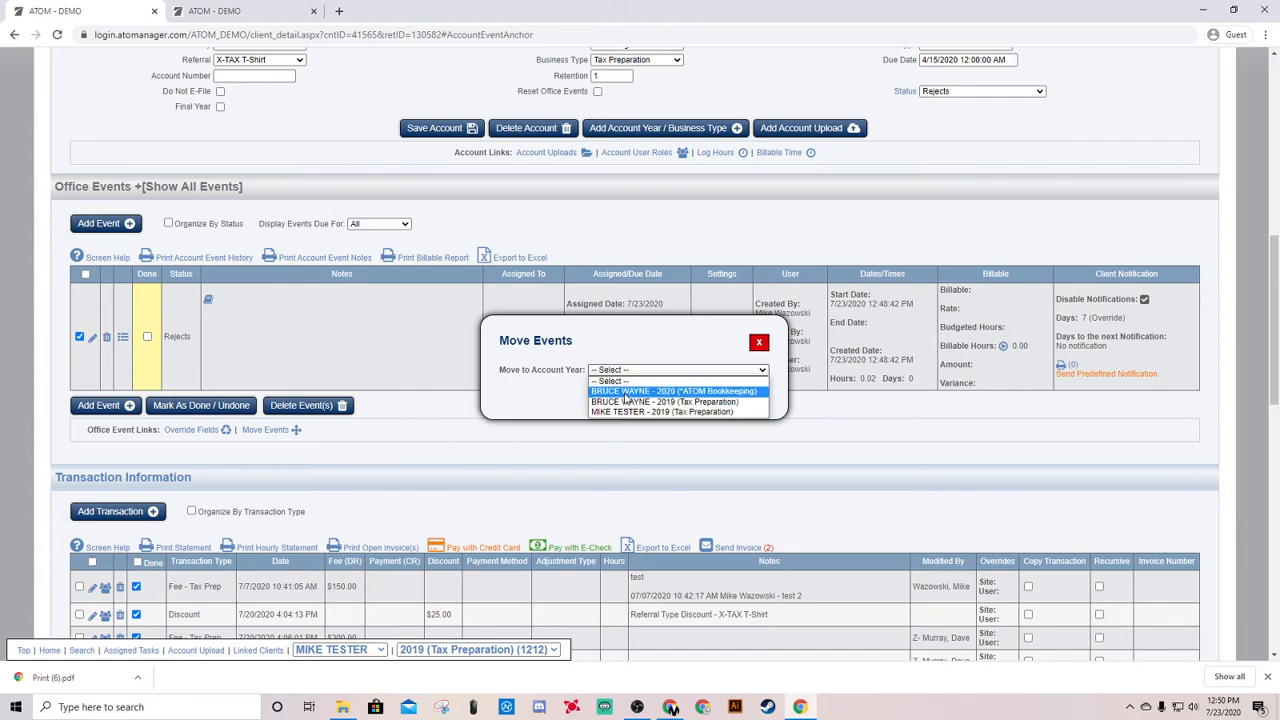
click(760, 343)
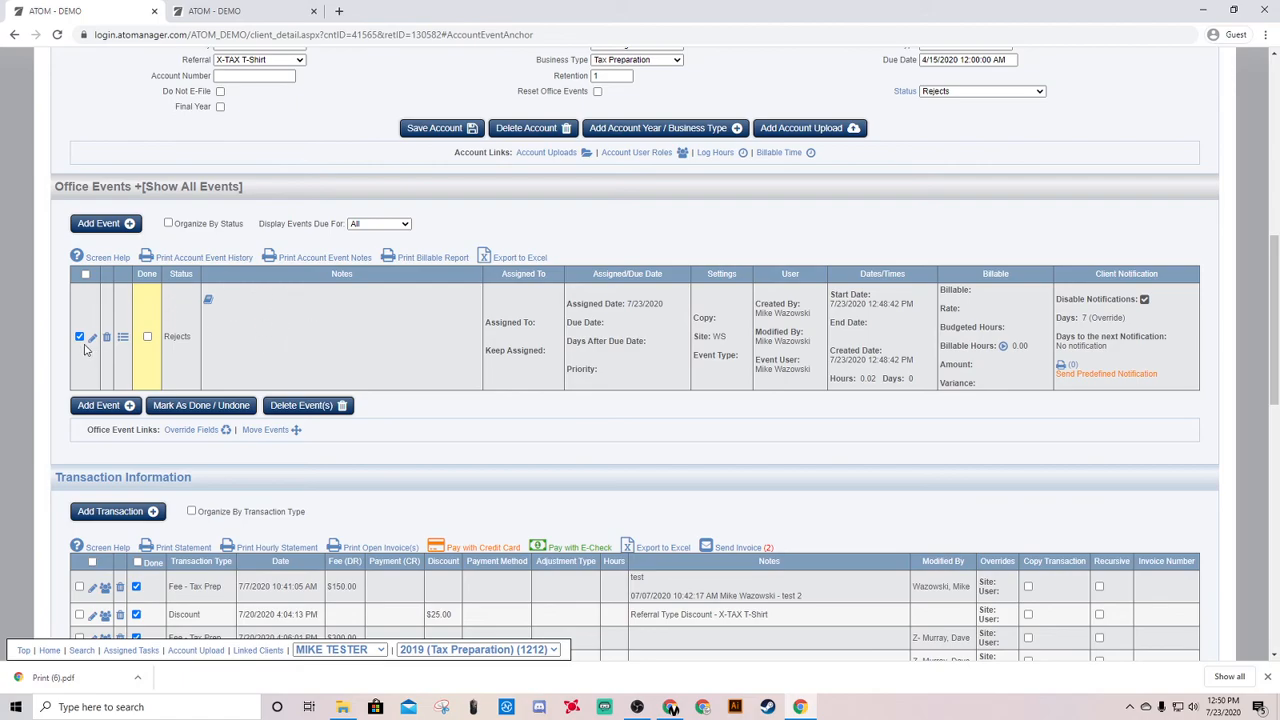
click(332, 441)
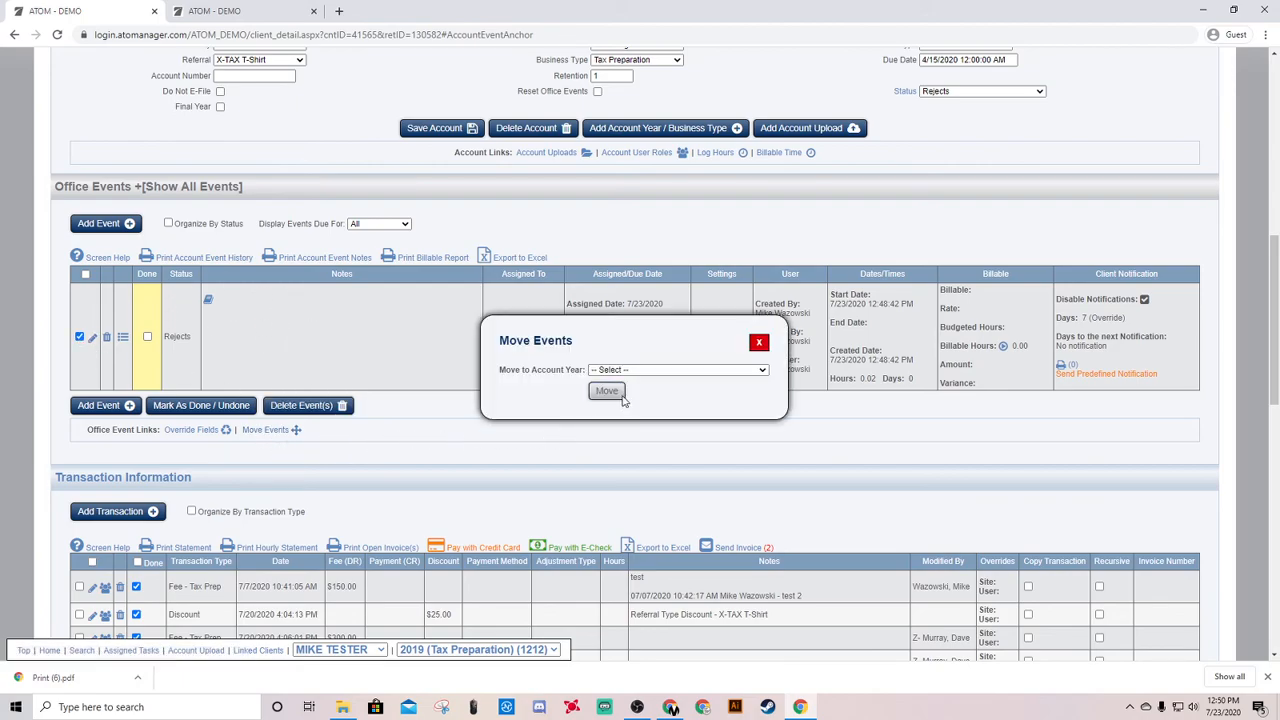
click(655, 370)
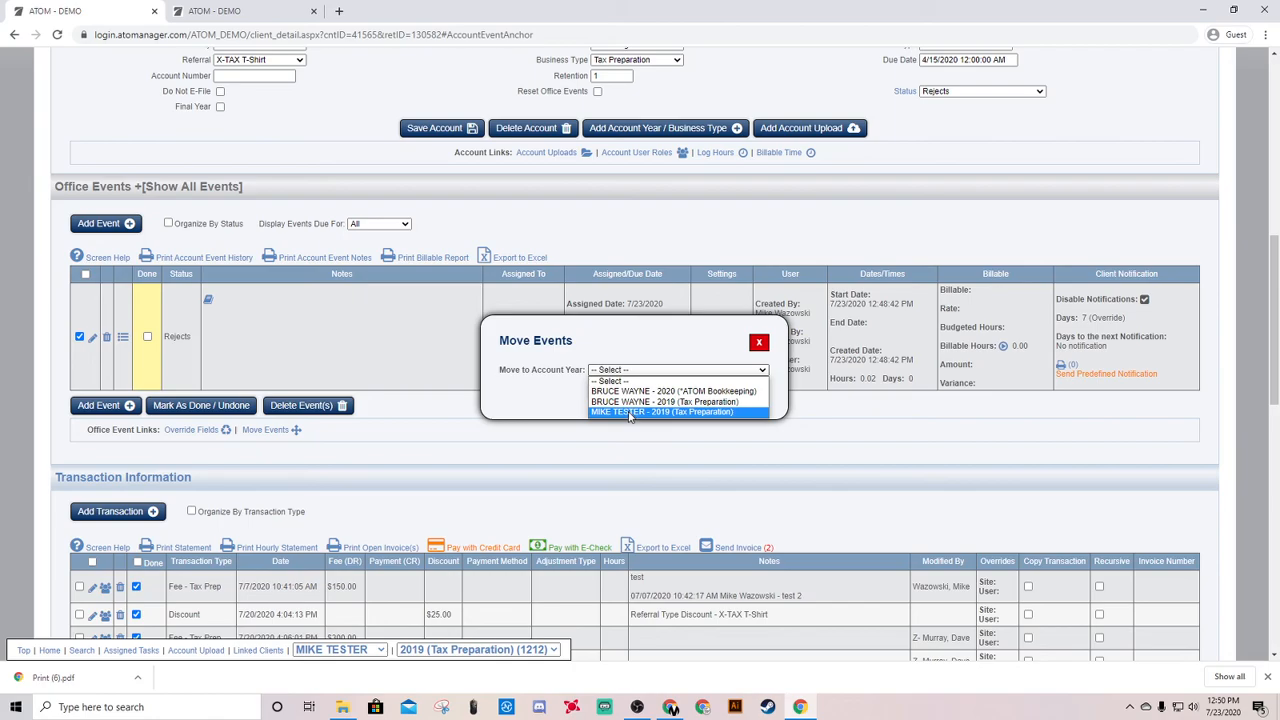
click(749, 347)
click(751, 346)
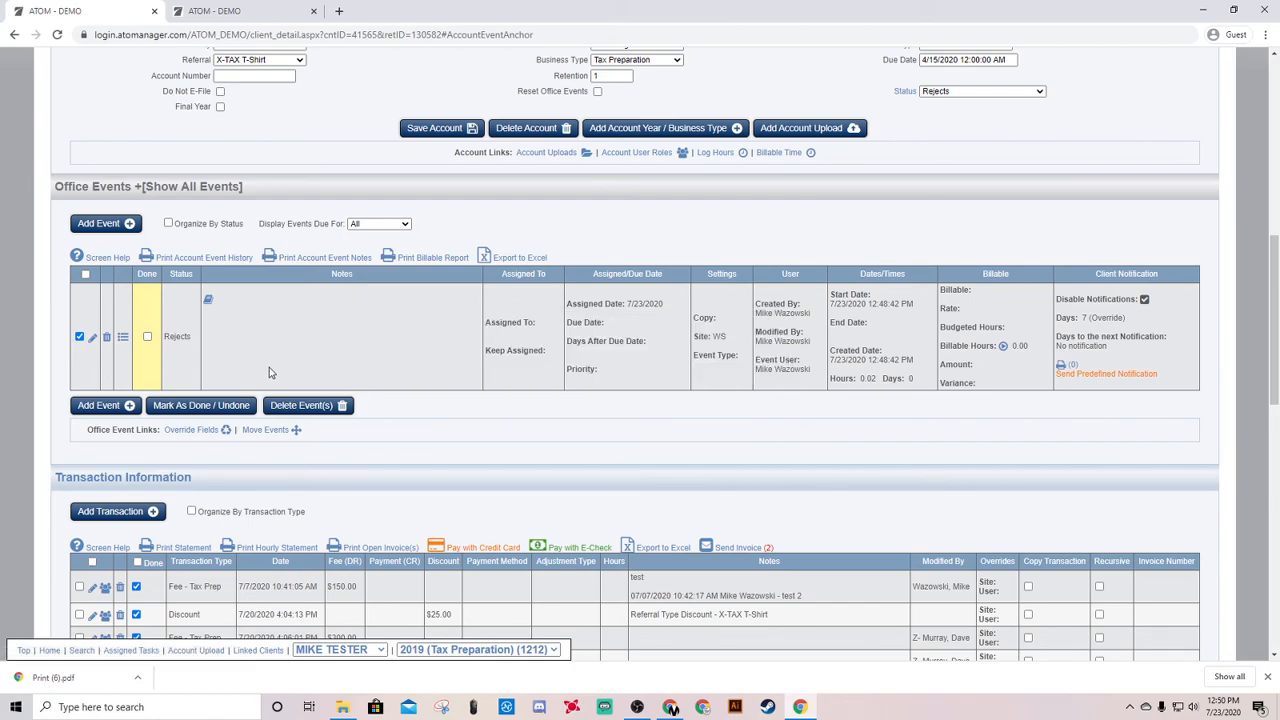